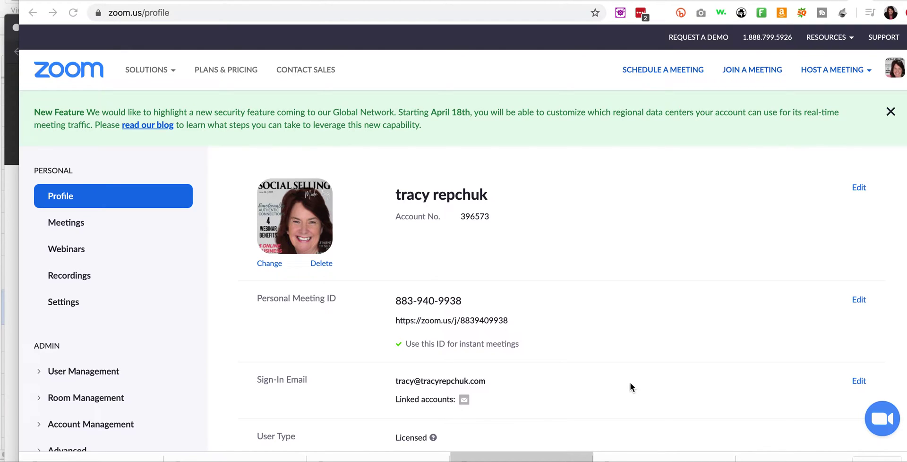
Step: Go to the Webinars page from the left sidebar of the profile page
{"action": "left_click", "coordinate": [73, 249]}
{"action": "left_click", "coordinate": [73, 250]}
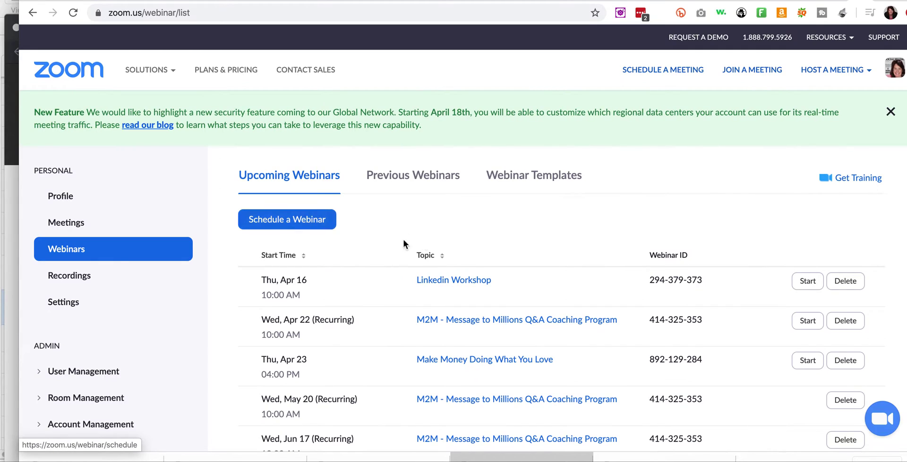
Step: Start scheduling a new webinar and replace the default topic with 'Artt Call'
{"action": "left_click", "coordinate": [303, 218]}
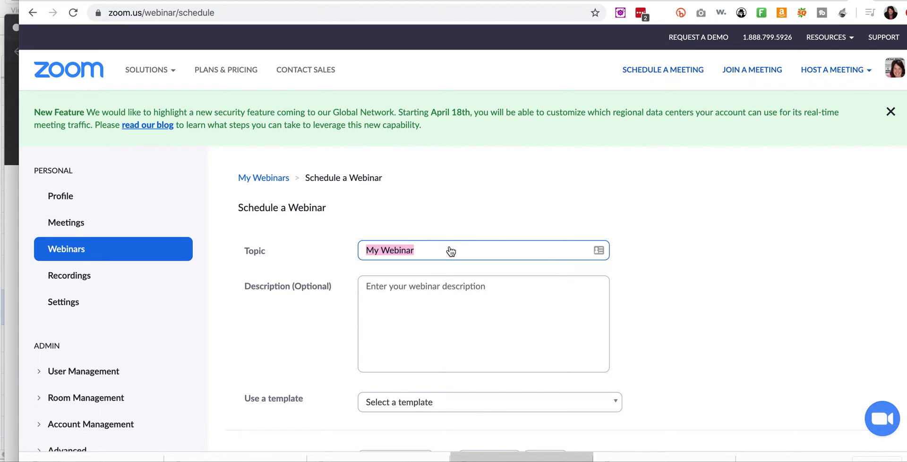
{"action": "scroll", "coordinate": [449, 251], "scroll_direction": "down", "scroll_amount": 10}
{"action": "scroll", "coordinate": [446, 256], "scroll_direction": "up", "scroll_amount": 10}
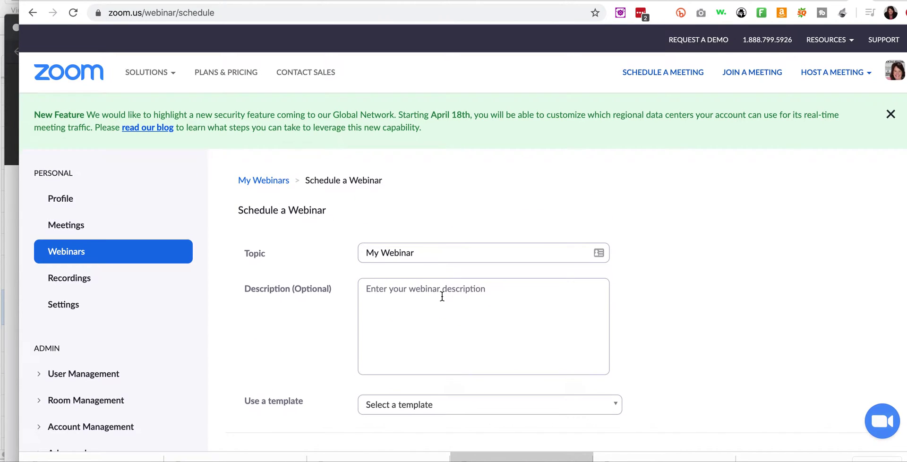
{"action": "left_click_drag", "start_coordinate": [430, 256], "coordinate": [203, 236]}
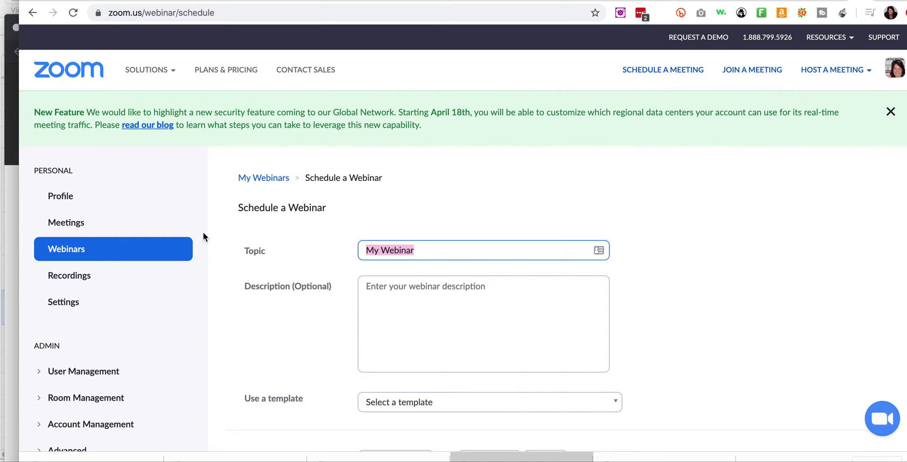
{"action": "type", "text": "Art"}
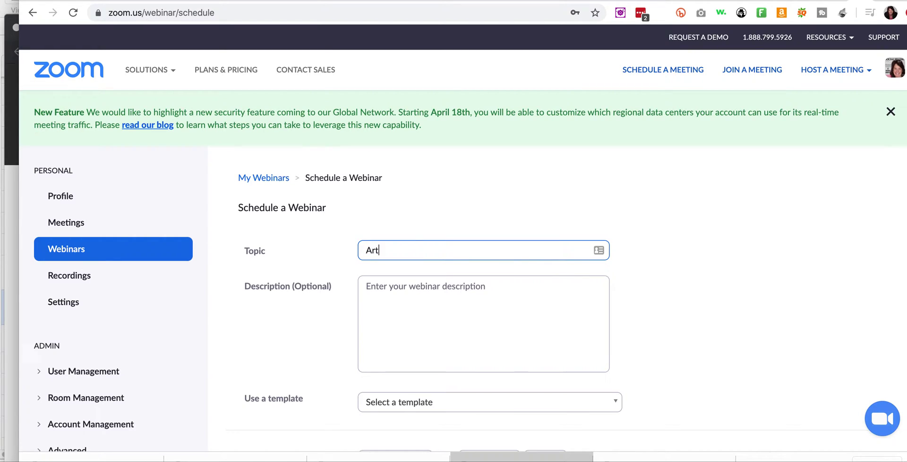
{"action": "type", "text": "t Call"}
{"action": "key", "text": "Tab"}
Step: Move the webinar date to 04/17/2020, keeping 8:00 PM for 1 hour
{"action": "scroll", "coordinate": [362, 217], "scroll_direction": "down", "scroll_amount": 4}
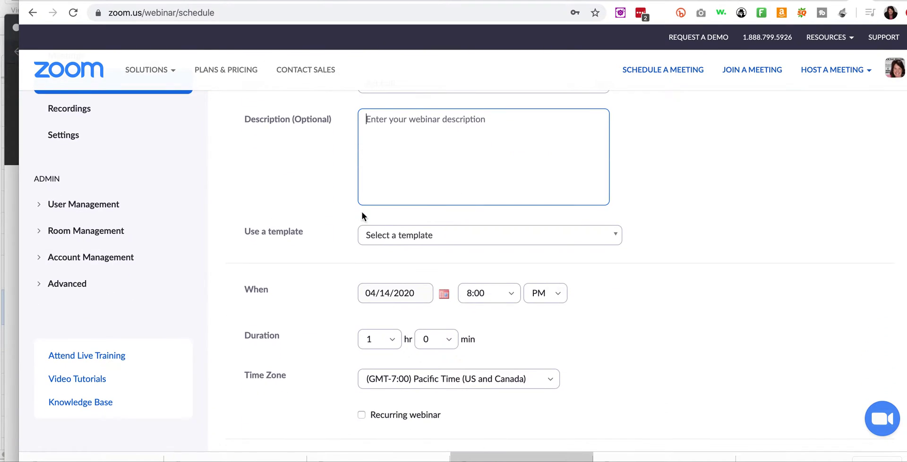
{"action": "scroll", "coordinate": [669, 347], "scroll_direction": "down", "scroll_amount": 3}
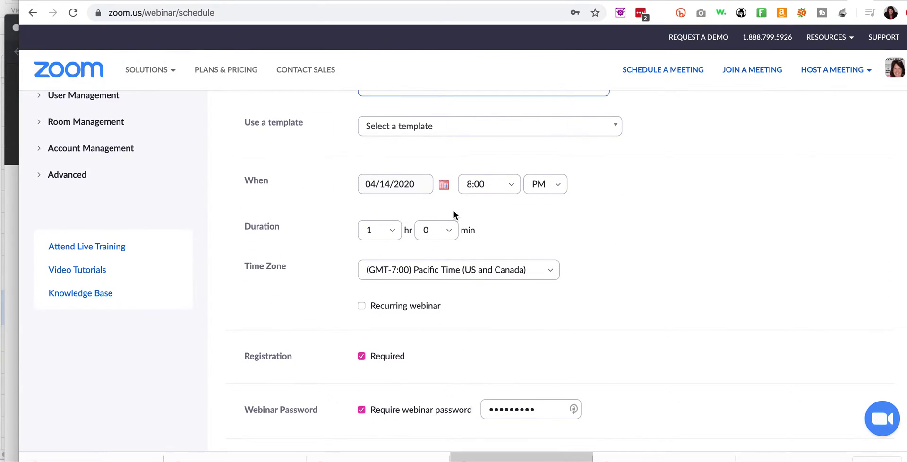
{"action": "left_click", "coordinate": [443, 185]}
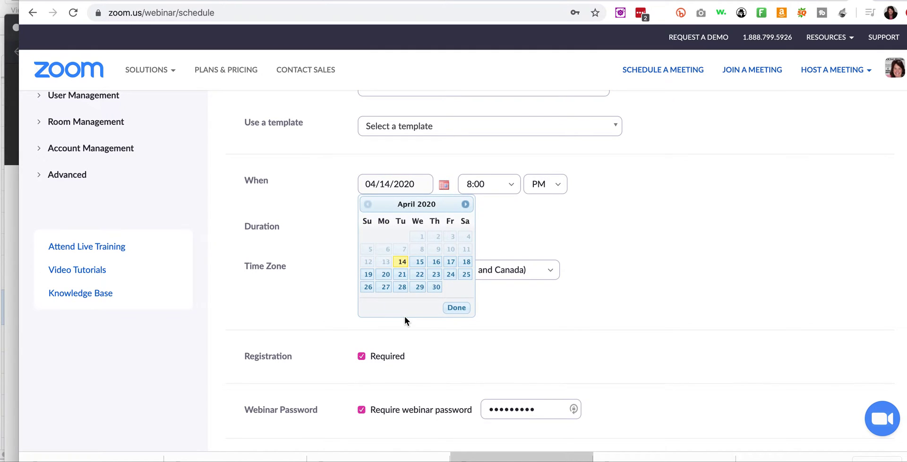
{"action": "left_click", "coordinate": [450, 263]}
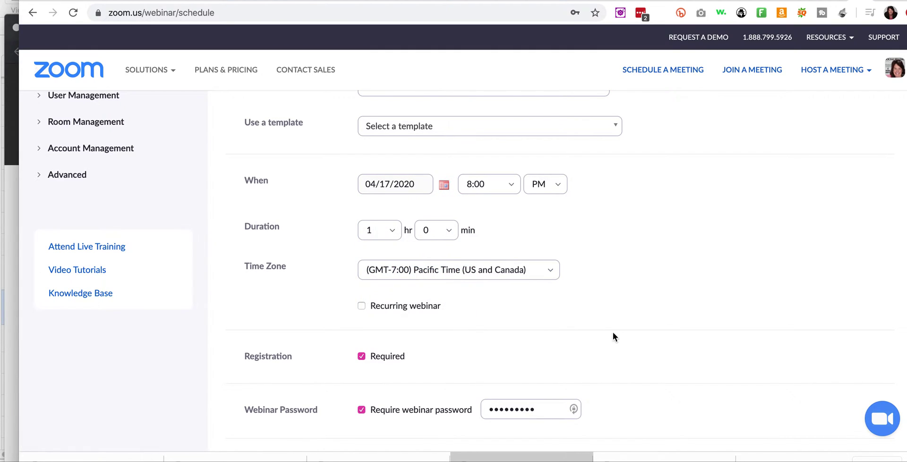
{"action": "scroll", "coordinate": [475, 313], "scroll_direction": "down", "scroll_amount": 3}
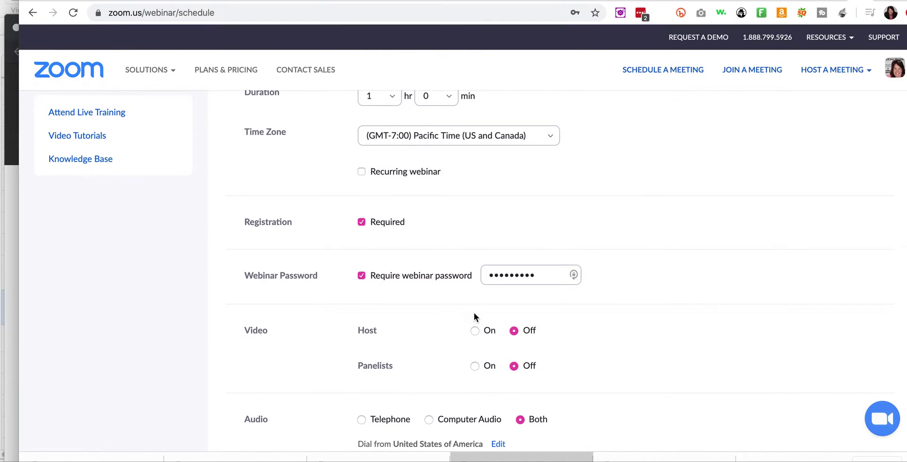
{"action": "scroll", "coordinate": [472, 194], "scroll_direction": "down", "scroll_amount": 2}
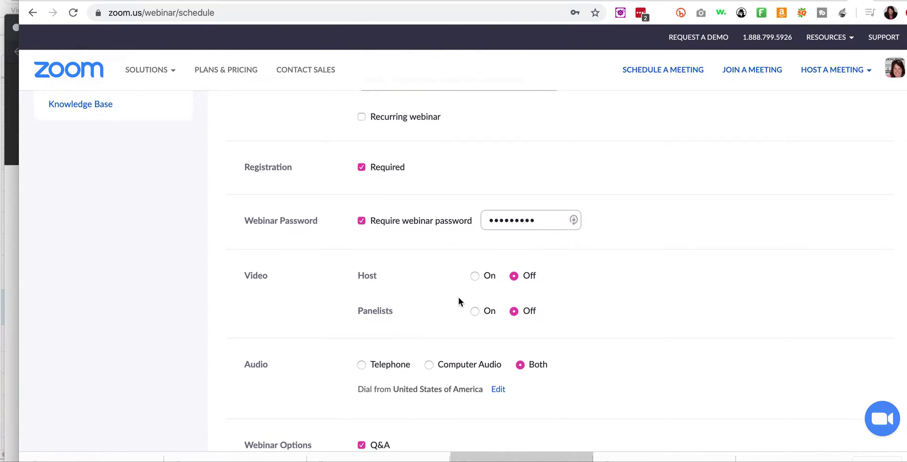
{"action": "scroll", "coordinate": [448, 288], "scroll_direction": "down", "scroll_amount": 1}
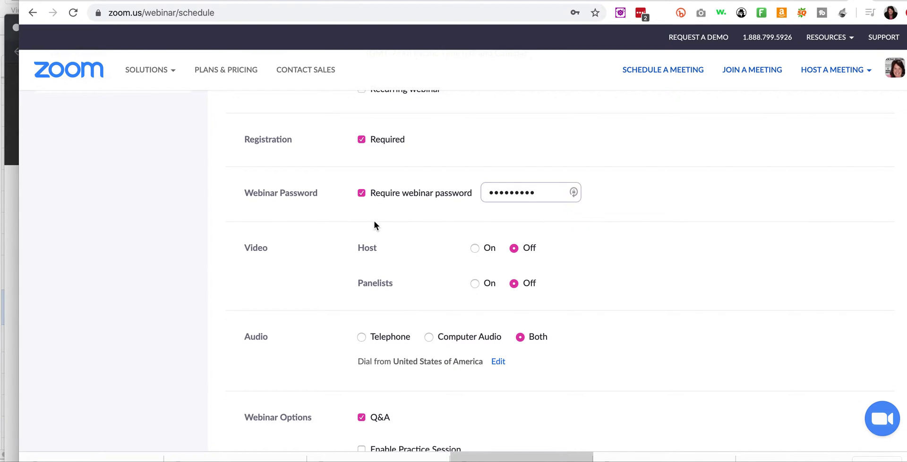
Step: Uncheck Require webinar password and scroll down past the video, Q&A and recording options
{"action": "left_click", "coordinate": [361, 194]}
{"action": "scroll", "coordinate": [445, 243], "scroll_direction": "up", "scroll_amount": 1}
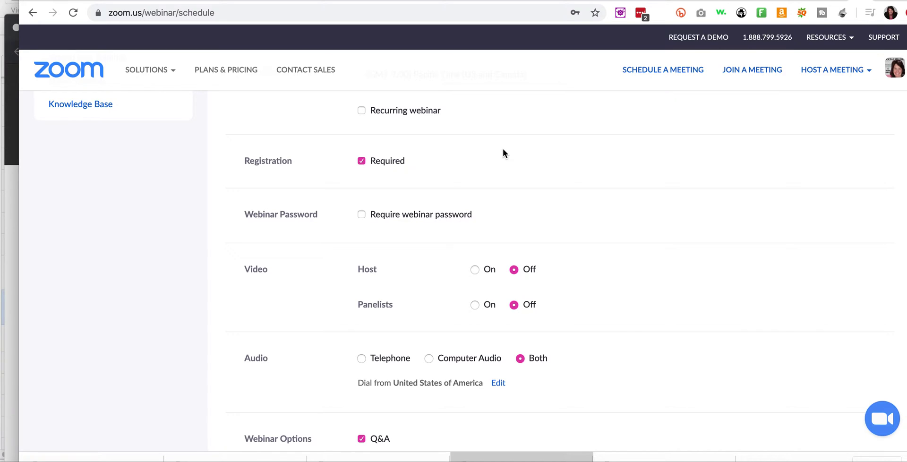
{"action": "scroll", "coordinate": [502, 148], "scroll_direction": "down", "scroll_amount": 1}
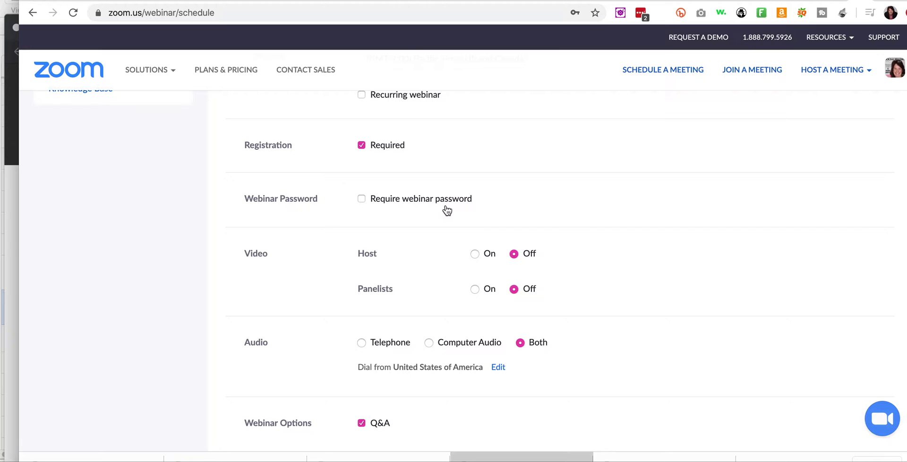
{"action": "scroll", "coordinate": [446, 207], "scroll_direction": "down", "scroll_amount": 2}
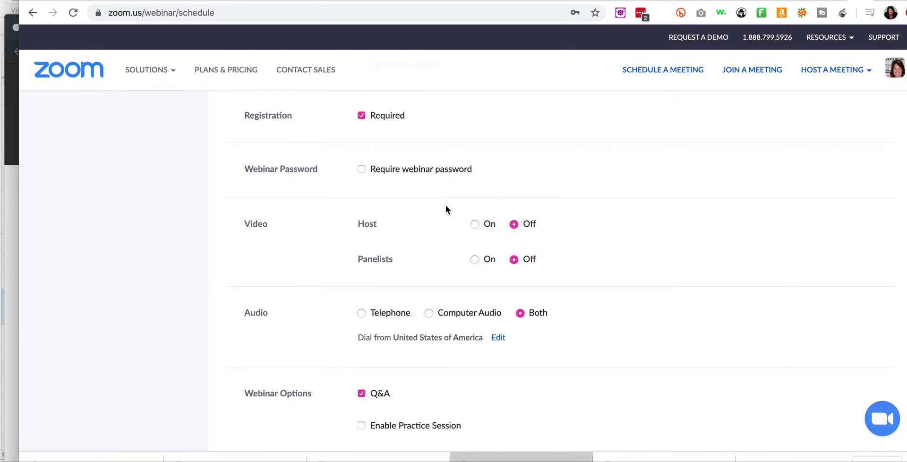
{"action": "scroll", "coordinate": [527, 245], "scroll_direction": "down", "scroll_amount": 2}
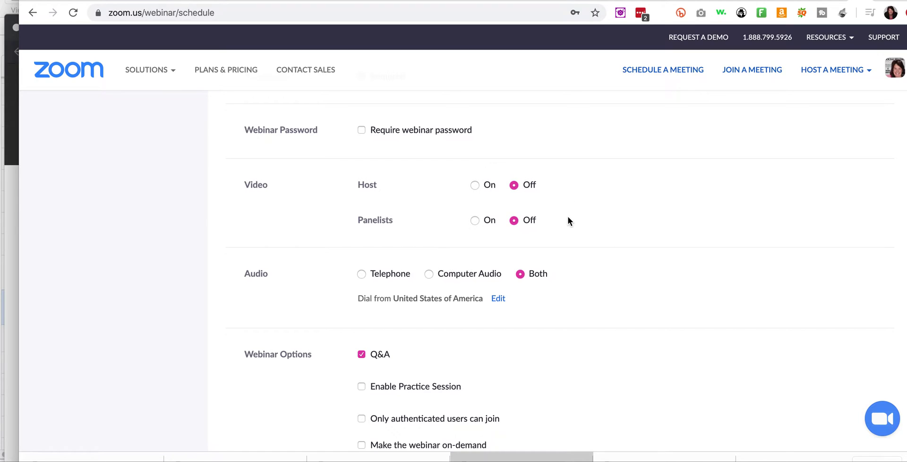
{"action": "scroll", "coordinate": [567, 217], "scroll_direction": "down", "scroll_amount": 2}
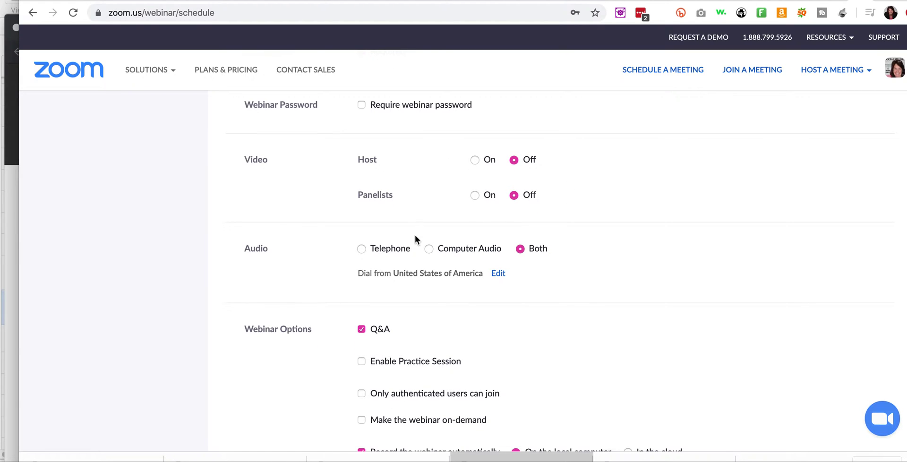
{"action": "scroll", "coordinate": [575, 326], "scroll_direction": "down", "scroll_amount": 8}
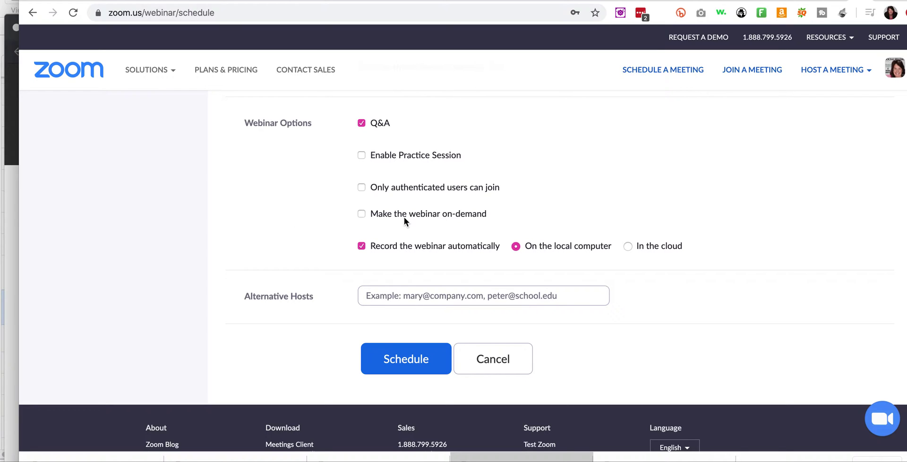
Step: Schedule the Art Call webinar for Apr 17, 2020 and review its registration link and approval
{"action": "left_click", "coordinate": [409, 366]}
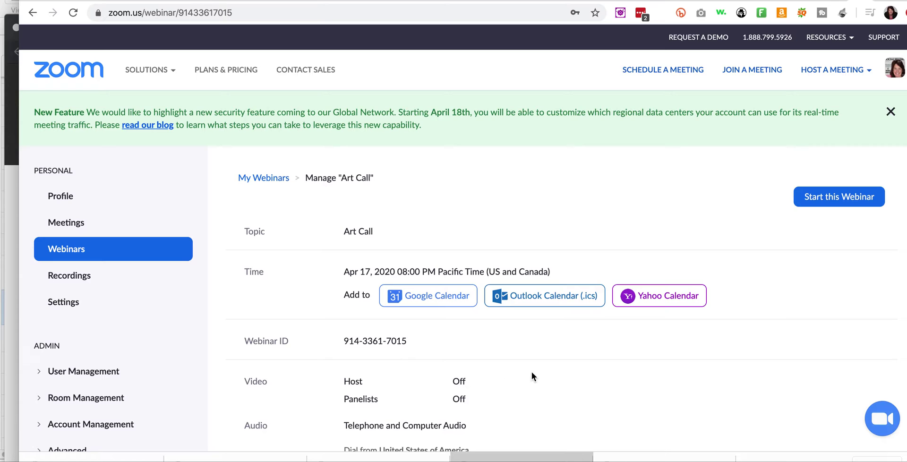
{"action": "scroll", "coordinate": [565, 382], "scroll_direction": "down", "scroll_amount": 7}
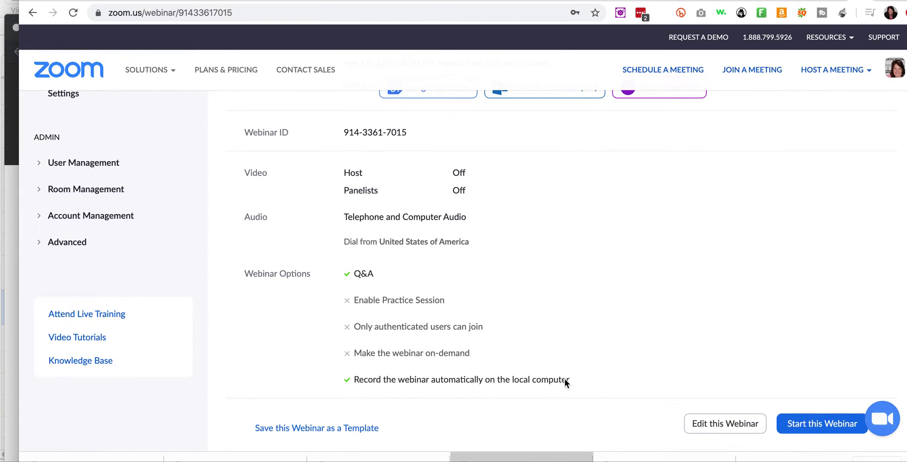
{"action": "scroll", "coordinate": [565, 380], "scroll_direction": "down", "scroll_amount": 4}
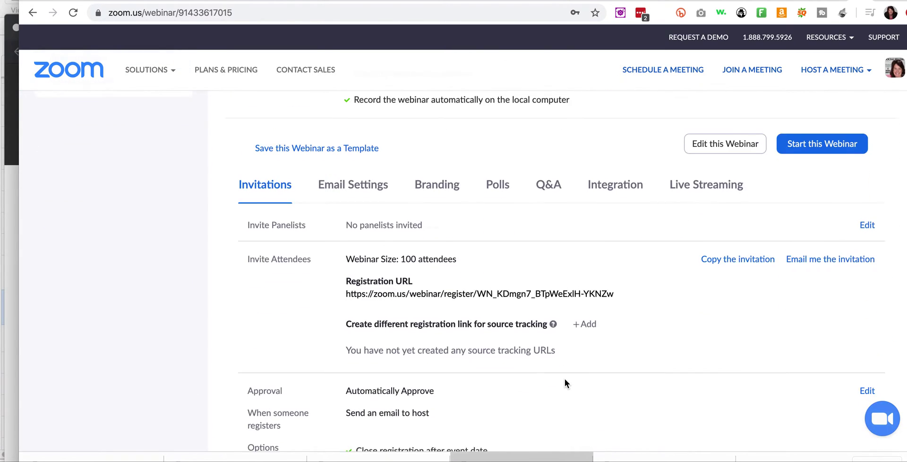
{"action": "scroll", "coordinate": [565, 381], "scroll_direction": "down", "scroll_amount": 3}
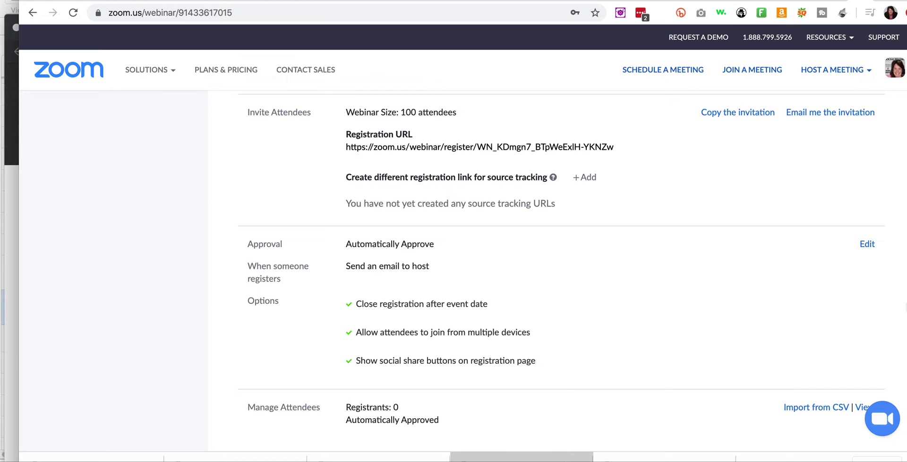
Step: Open Registration settings: registration required, automatic approval, host emailed per registrant
{"action": "left_click", "coordinate": [867, 244]}
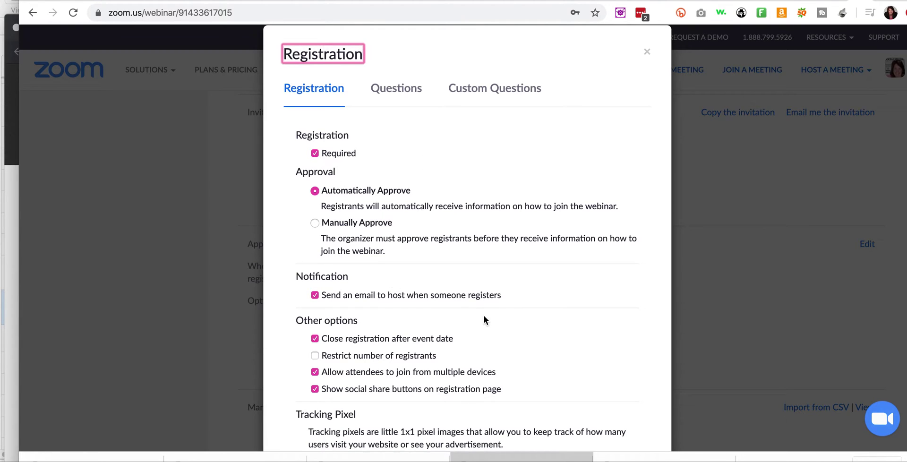
{"action": "scroll", "coordinate": [484, 316], "scroll_direction": "up", "scroll_amount": 1}
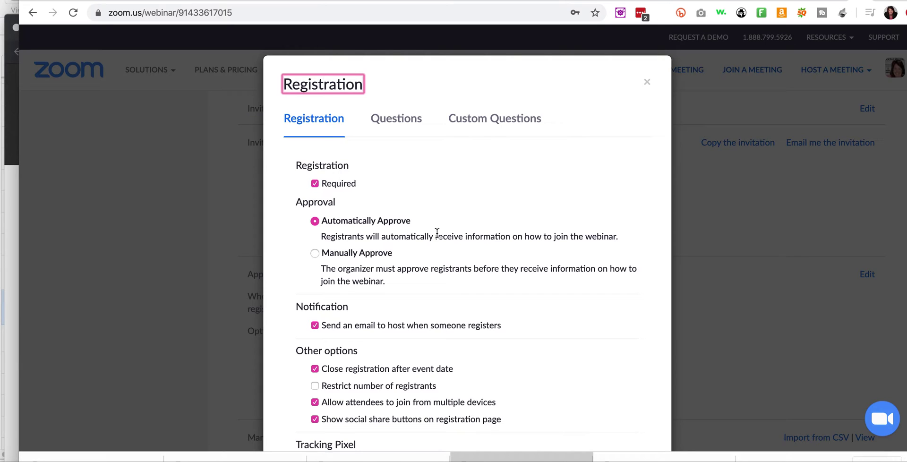
{"action": "scroll", "coordinate": [437, 234], "scroll_direction": "down", "scroll_amount": 2}
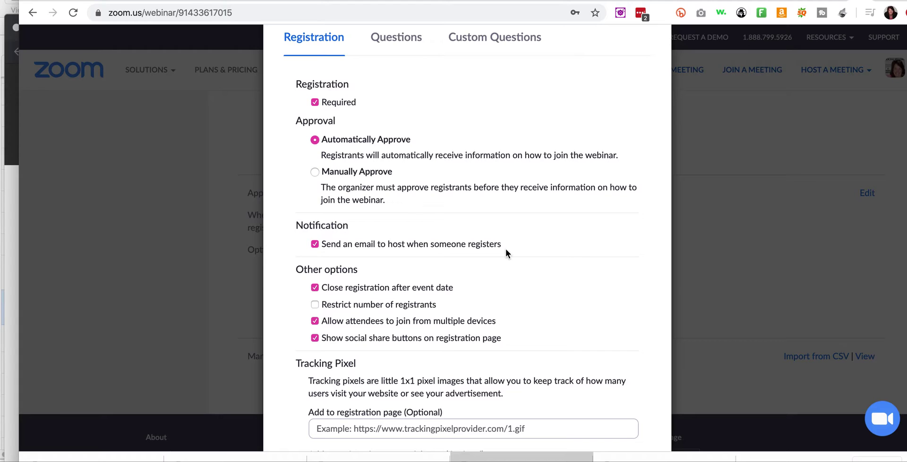
{"action": "scroll", "coordinate": [506, 248], "scroll_direction": "down", "scroll_amount": 1}
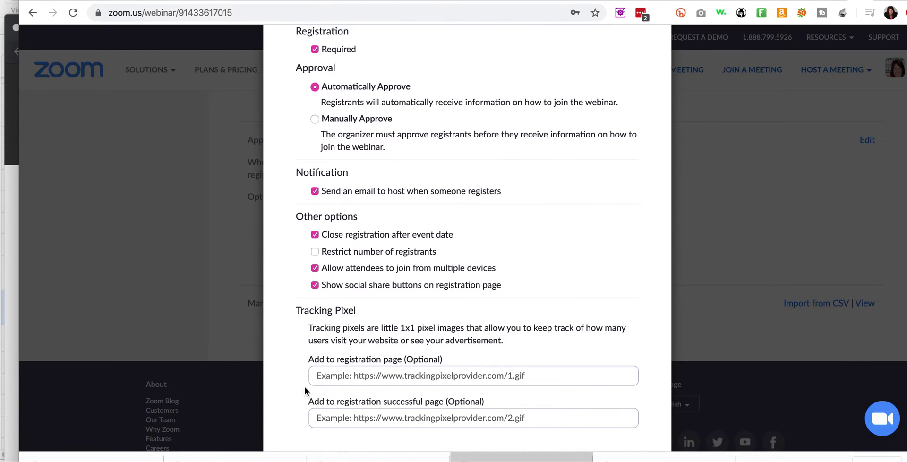
{"action": "scroll", "coordinate": [499, 283], "scroll_direction": "up", "scroll_amount": 1}
{"action": "scroll", "coordinate": [499, 283], "scroll_direction": "up", "scroll_amount": 3}
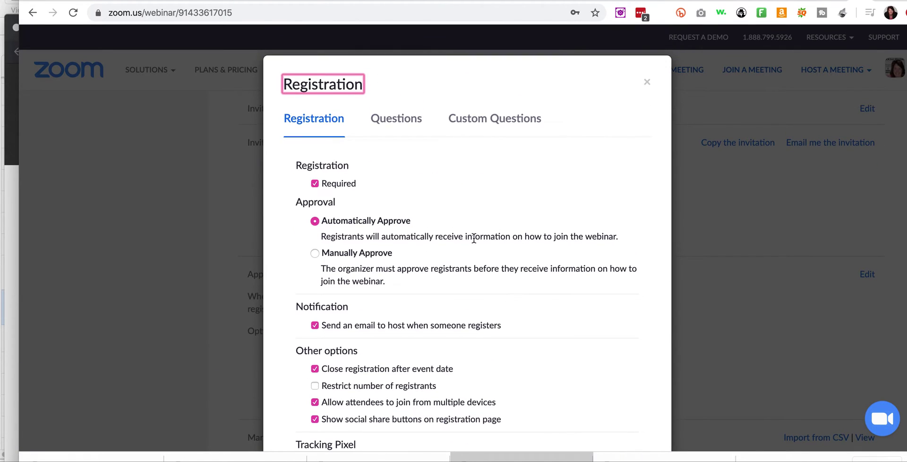
{"action": "scroll", "coordinate": [454, 213], "scroll_direction": "down", "scroll_amount": 1}
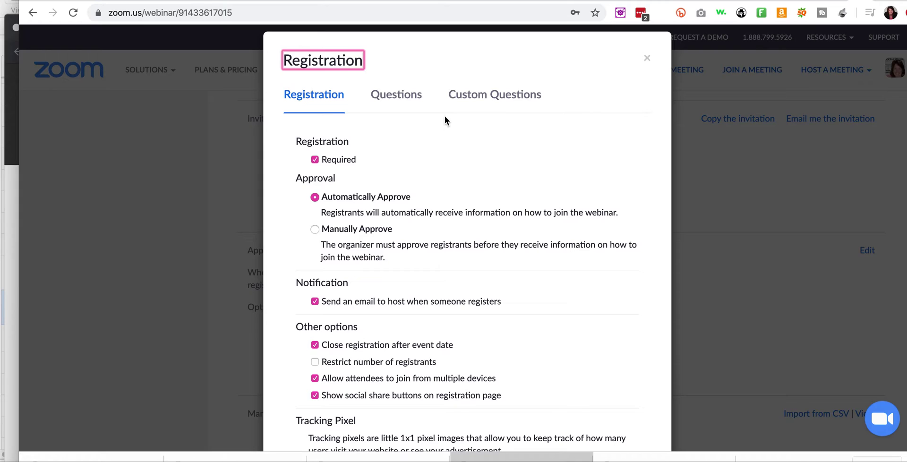
Step: Add Phone as a required field alongside Last Name on the registration form
{"action": "left_click", "coordinate": [397, 98]}
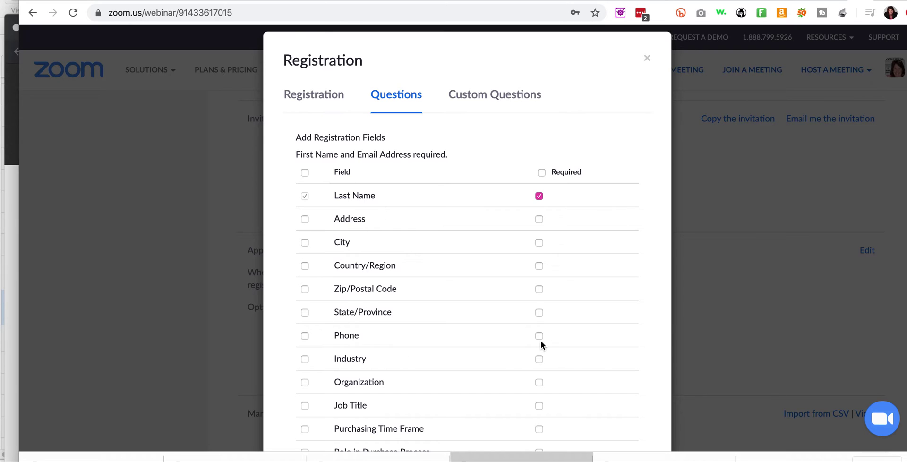
{"action": "left_click", "coordinate": [304, 336]}
{"action": "scroll", "coordinate": [480, 378], "scroll_direction": "down", "scroll_amount": 1}
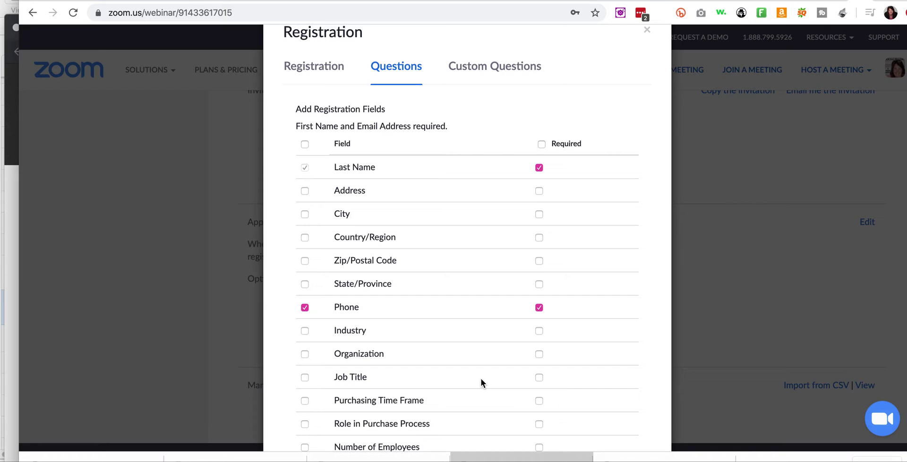
{"action": "scroll", "coordinate": [481, 379], "scroll_direction": "down", "scroll_amount": 4}
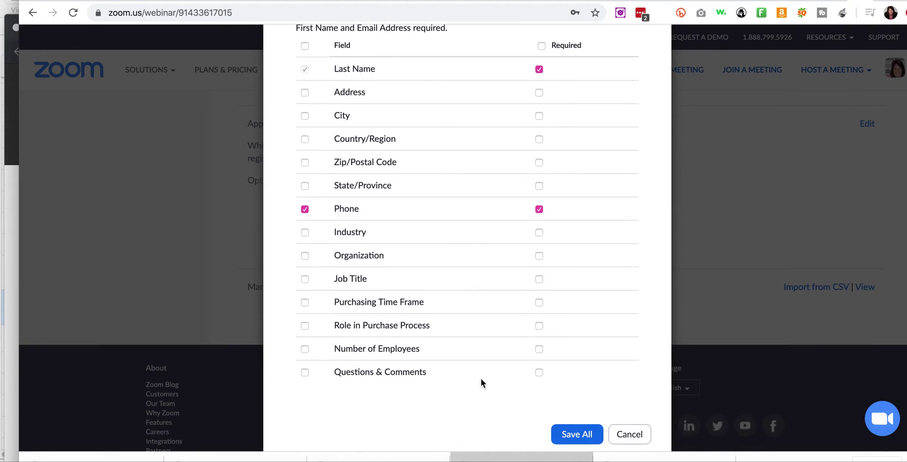
{"action": "scroll", "coordinate": [481, 379], "scroll_direction": "up", "scroll_amount": 4}
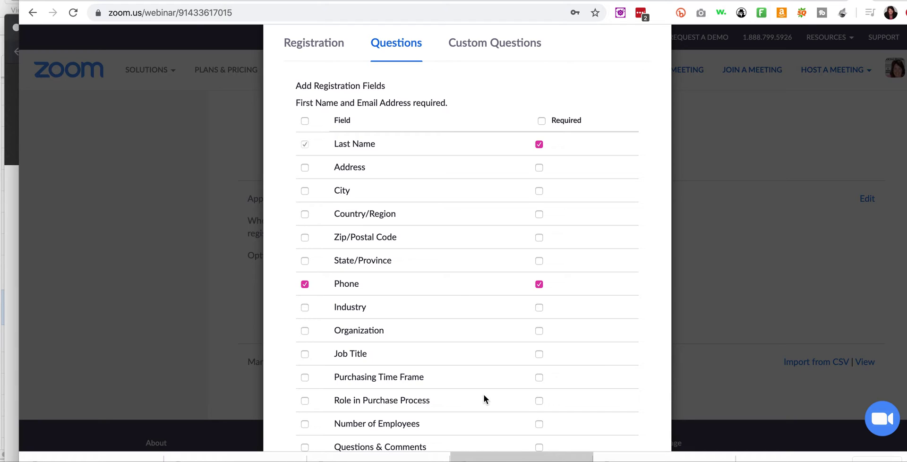
{"action": "scroll", "coordinate": [483, 395], "scroll_direction": "up", "scroll_amount": 2}
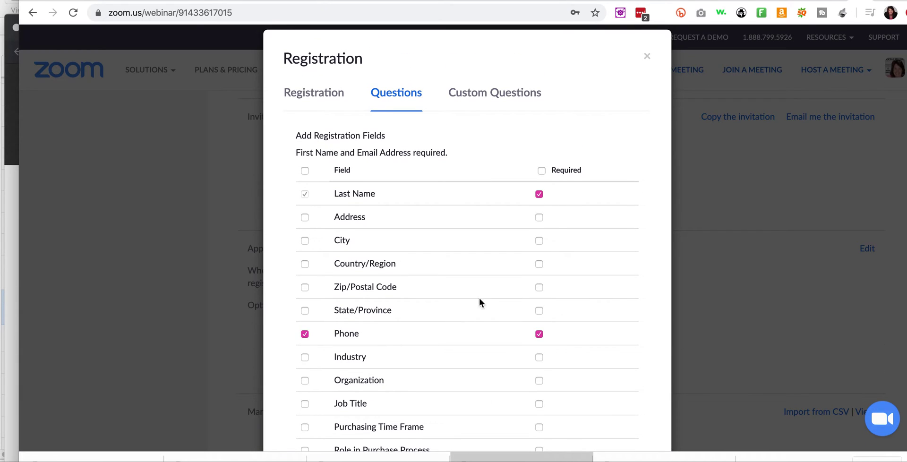
Step: Show Custom Questions and copy the Cafe Elysium question from the Mail draft
{"action": "left_click", "coordinate": [507, 102]}
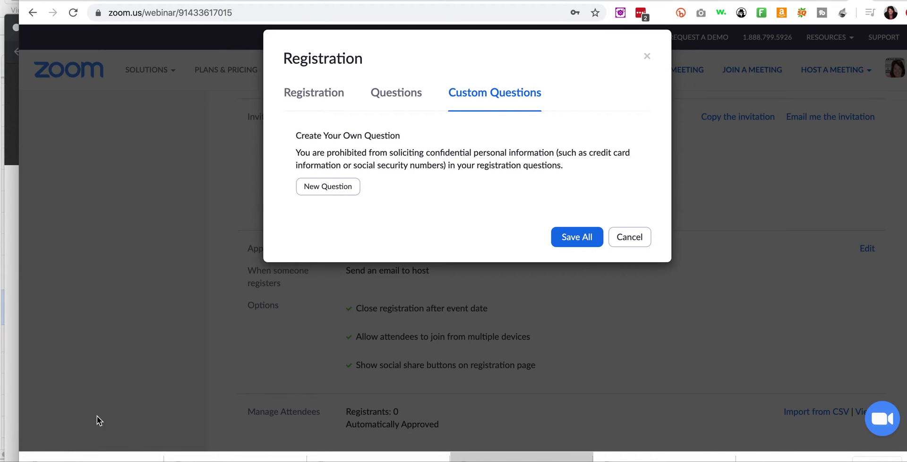
{"action": "left_click", "coordinate": [69, 456]}
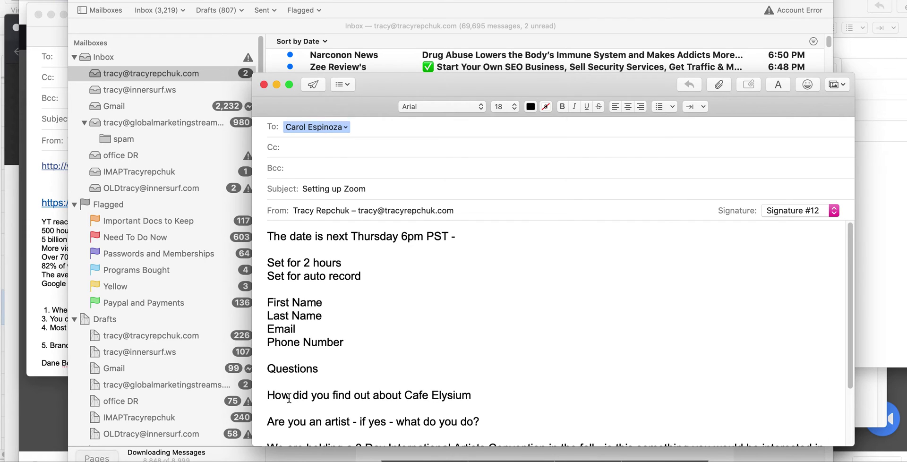
{"action": "scroll", "coordinate": [288, 397], "scroll_direction": "down", "scroll_amount": 5}
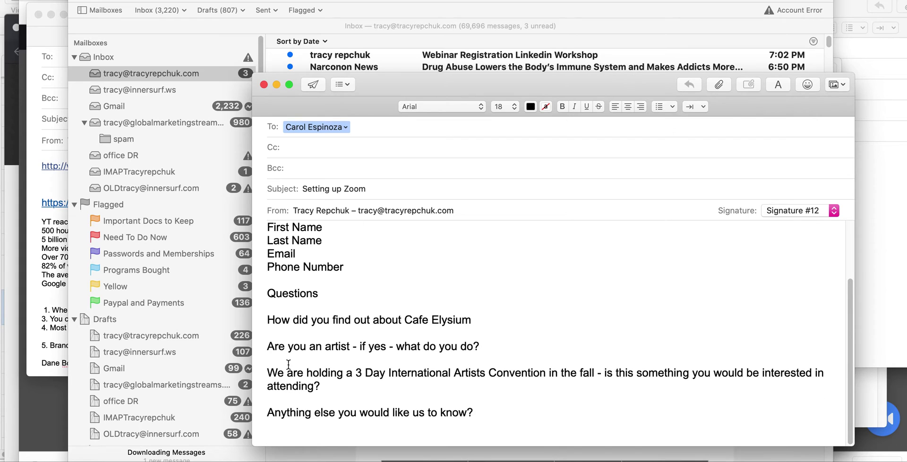
{"action": "left_click_drag", "start_coordinate": [267, 320], "coordinate": [482, 320]}
{"action": "key", "text": "ctrl+c"}
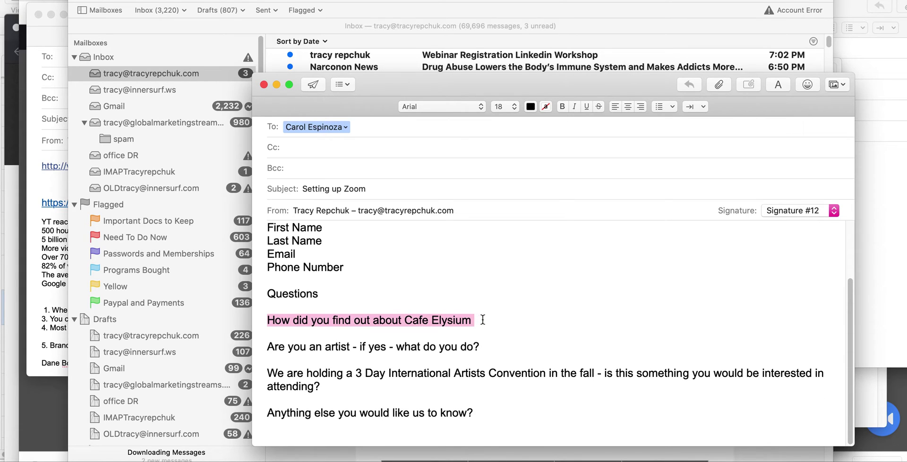
Step: Create the required question 'How did you find out about Cafe Elysium?'
{"action": "left_click", "coordinate": [239, 456]}
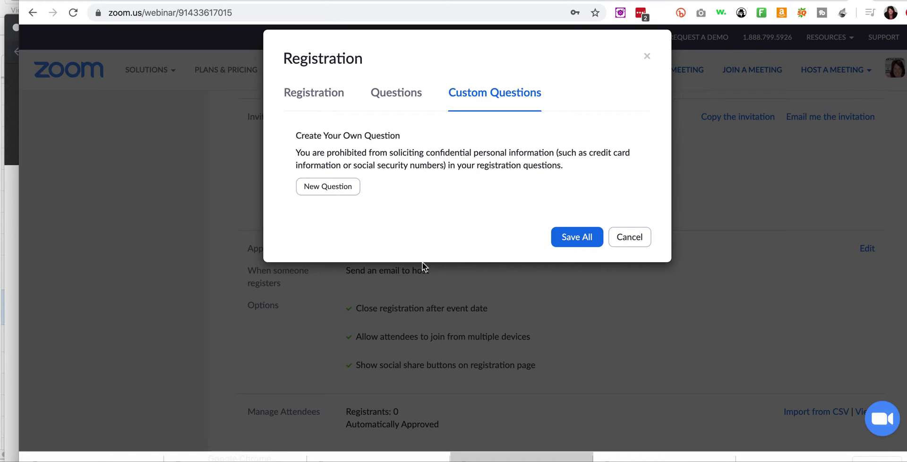
{"action": "left_click", "coordinate": [327, 190]}
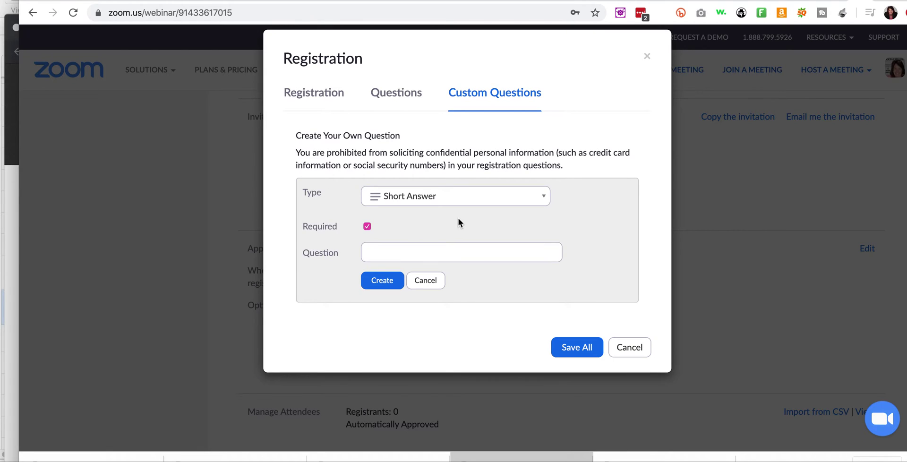
{"action": "left_click", "coordinate": [420, 252]}
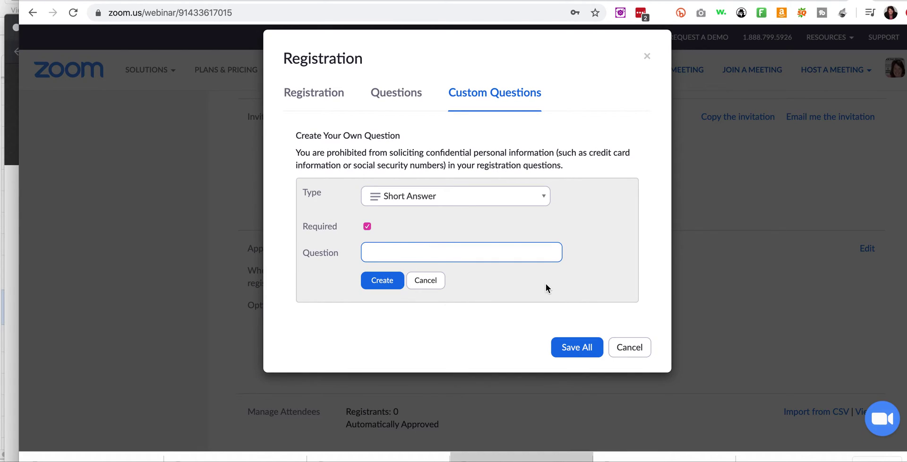
{"action": "key", "text": "ctrl+v"}
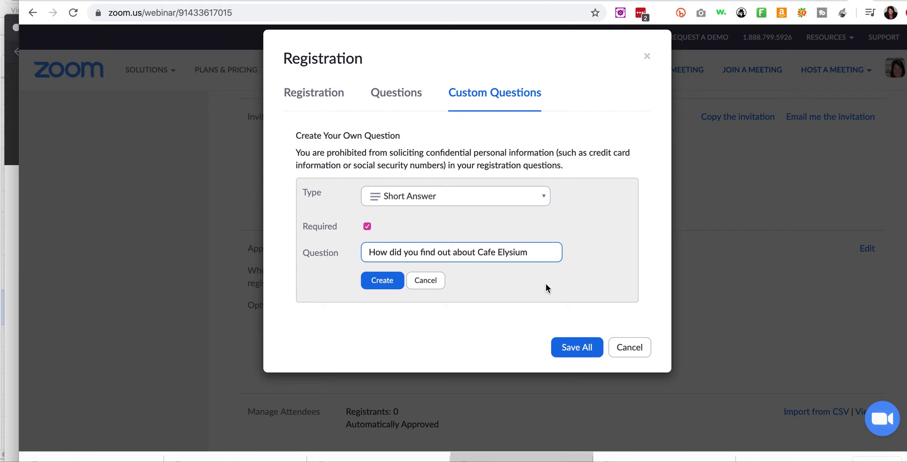
{"action": "type", "text": "?"}
{"action": "left_click", "coordinate": [383, 280]}
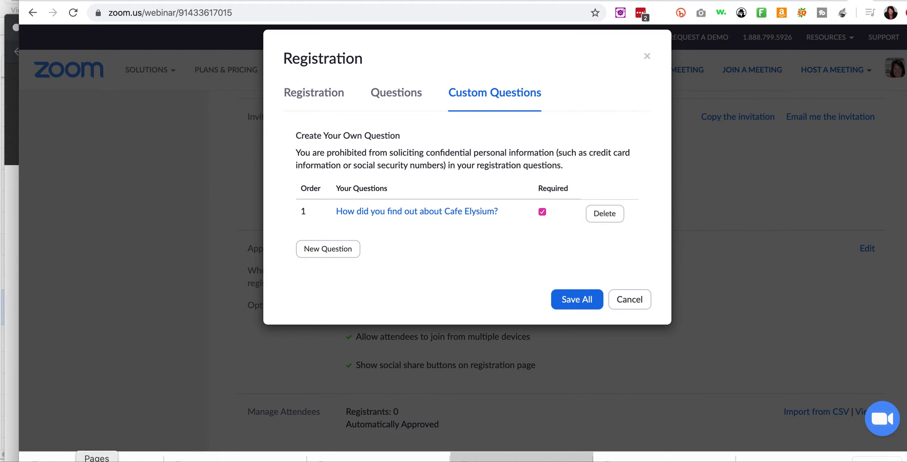
Step: Copy the artist question line from the Mail draft
{"action": "key", "text": "super+Tab"}
{"action": "left_click", "coordinate": [270, 347]}
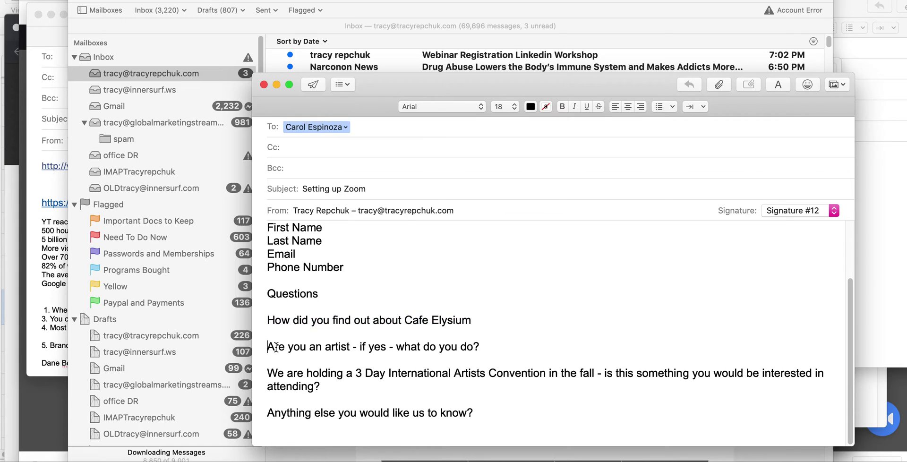
{"action": "left_click_drag", "start_coordinate": [269, 346], "coordinate": [486, 350]}
{"action": "key", "text": "super+c"}
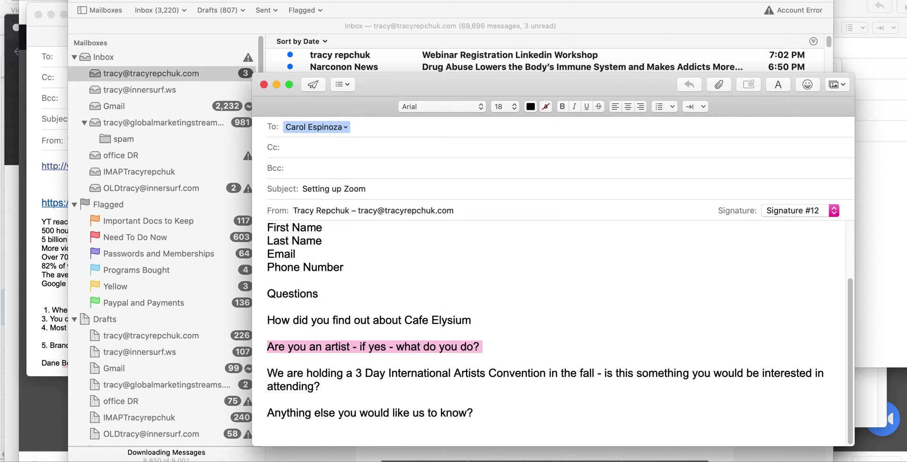
{"action": "left_click", "coordinate": [442, 457]}
Step: Paste and create question 2, 'Are you an artist - if yes - what do you do?'
{"action": "left_click", "coordinate": [350, 250]}
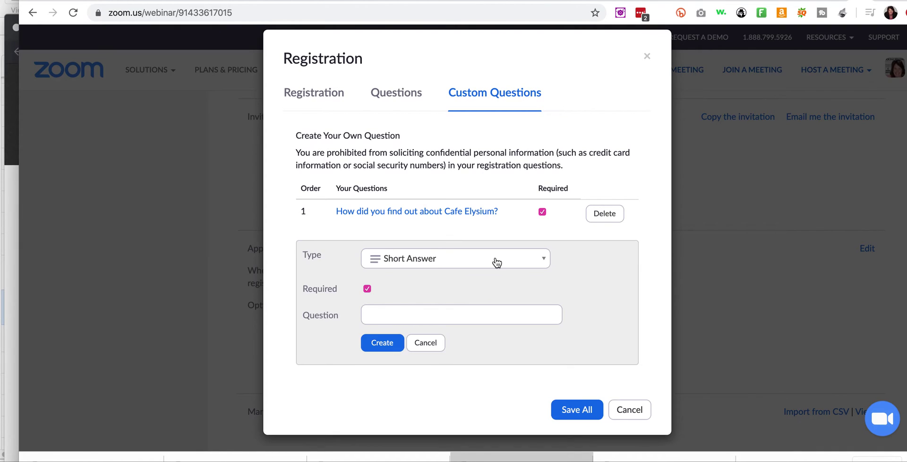
{"action": "left_click", "coordinate": [446, 307]}
{"action": "key", "text": "super+v"}
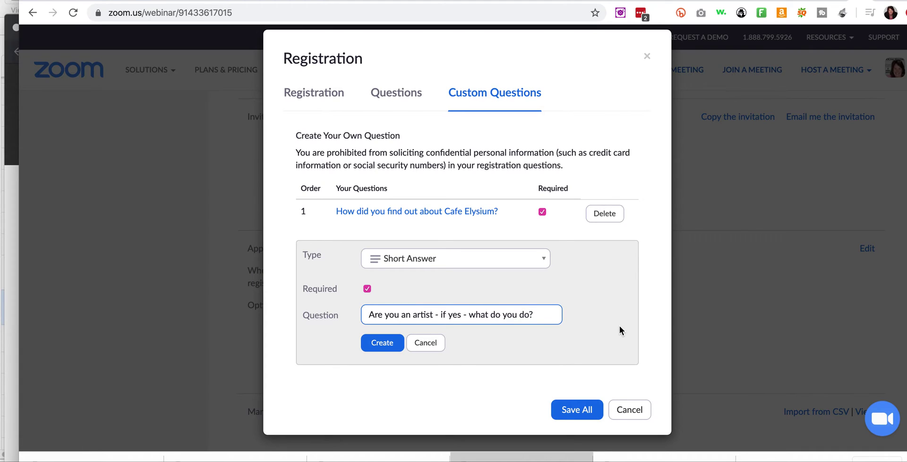
{"action": "scroll", "coordinate": [597, 331], "scroll_direction": "down", "scroll_amount": 1}
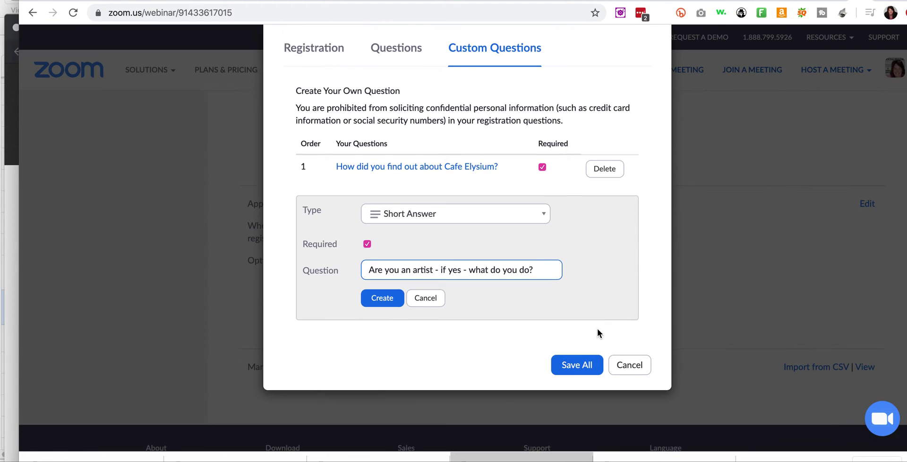
{"action": "left_click", "coordinate": [378, 302]}
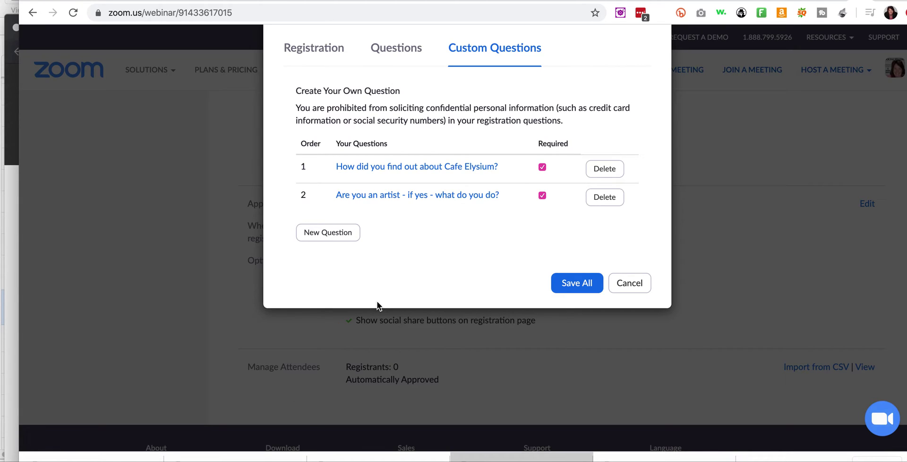
Step: Copy the 3 Day International Artists Convention paragraph from the Setting up Zoom draft
{"action": "left_click", "coordinate": [66, 457]}
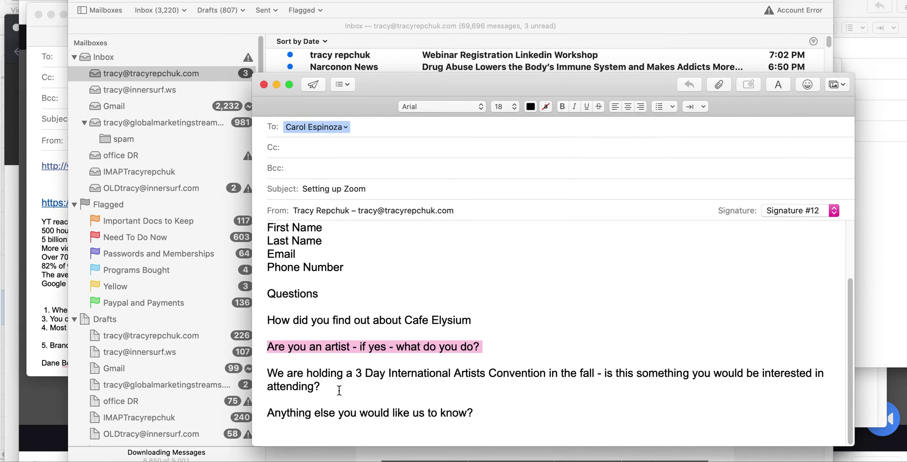
{"action": "left_click_drag", "start_coordinate": [267, 375], "coordinate": [335, 381]}
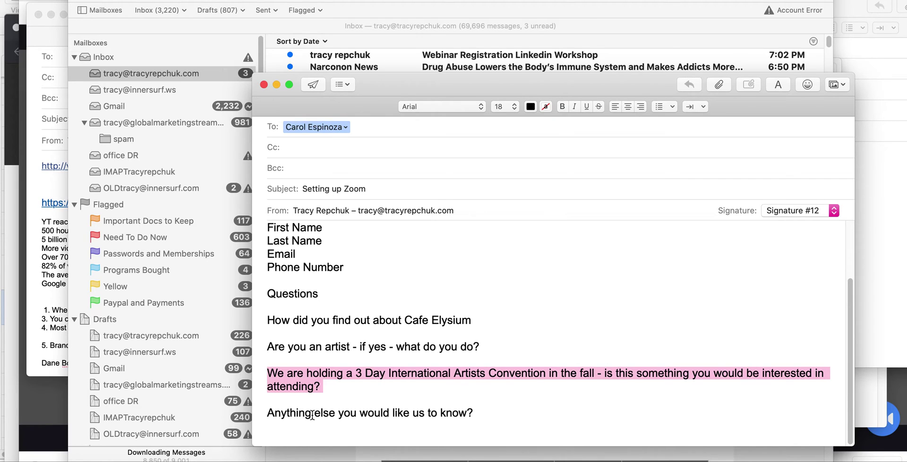
{"action": "left_click", "coordinate": [239, 458]}
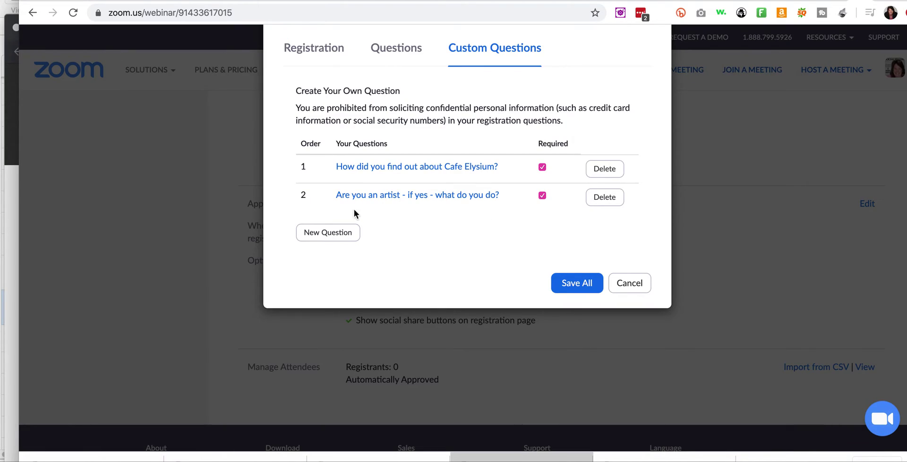
Step: Paste and create the 3 Day International Artists Convention question as question 3
{"action": "left_click", "coordinate": [328, 232]}
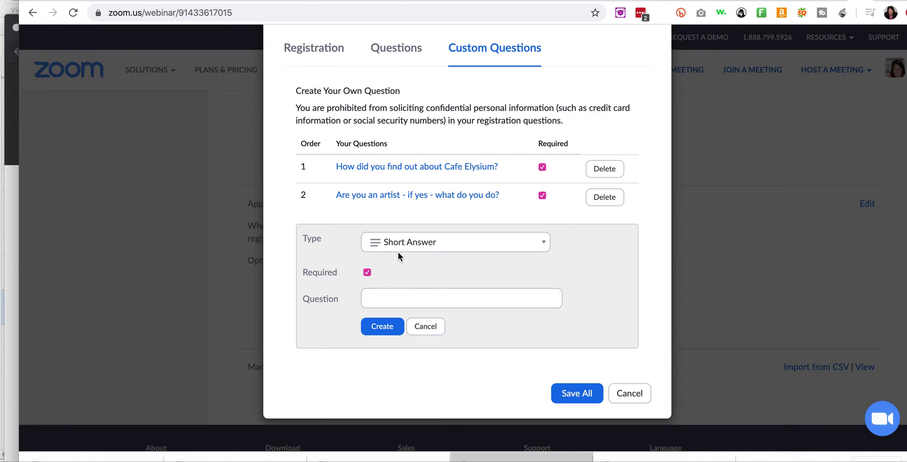
{"action": "left_click", "coordinate": [480, 294]}
{"action": "key", "text": "super+v"}
{"action": "scroll", "coordinate": [622, 298], "scroll_direction": "down", "scroll_amount": 1}
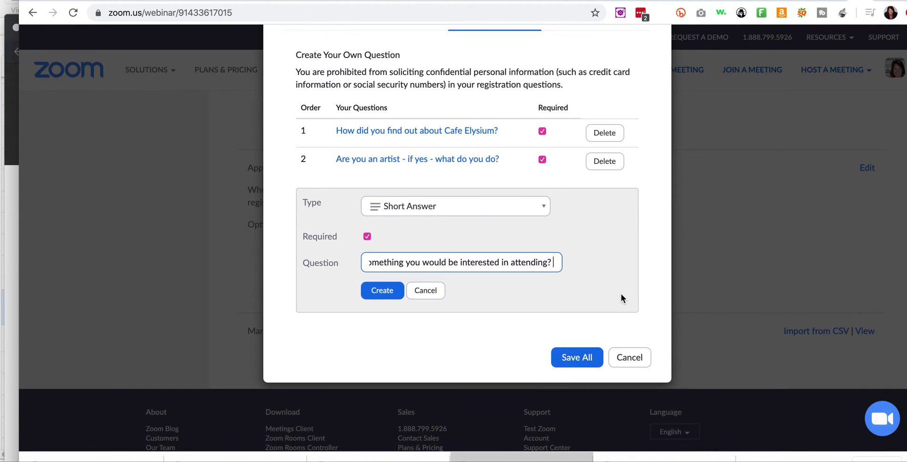
{"action": "left_click", "coordinate": [383, 289]}
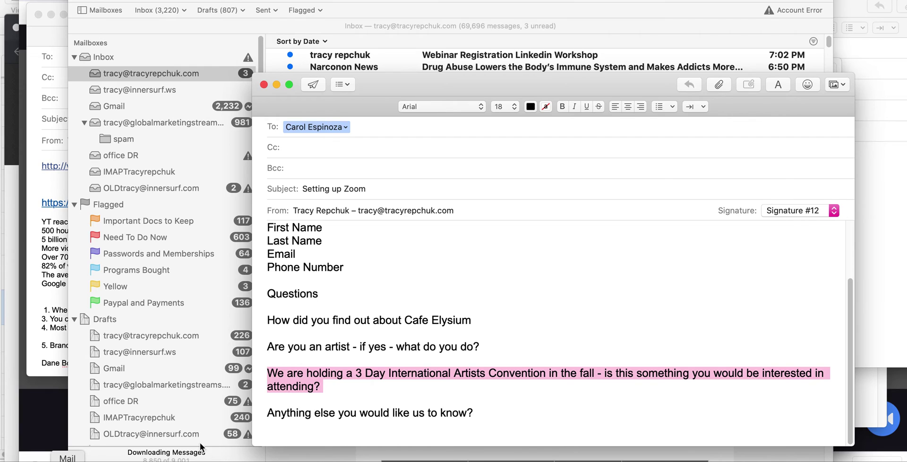
Step: Copy the final 'Anything else…' question line from the Mail draft
{"action": "left_click", "coordinate": [40, 460]}
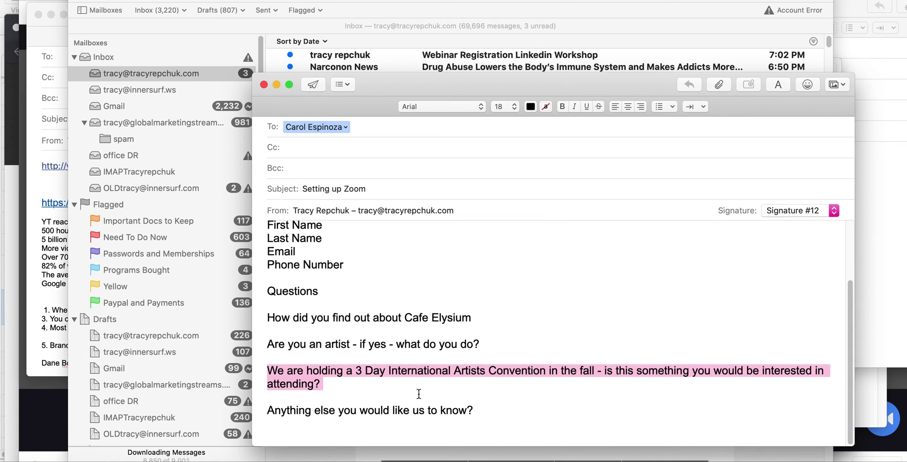
{"action": "left_click_drag", "start_coordinate": [268, 415], "coordinate": [495, 416]}
{"action": "key", "text": "super+c"}
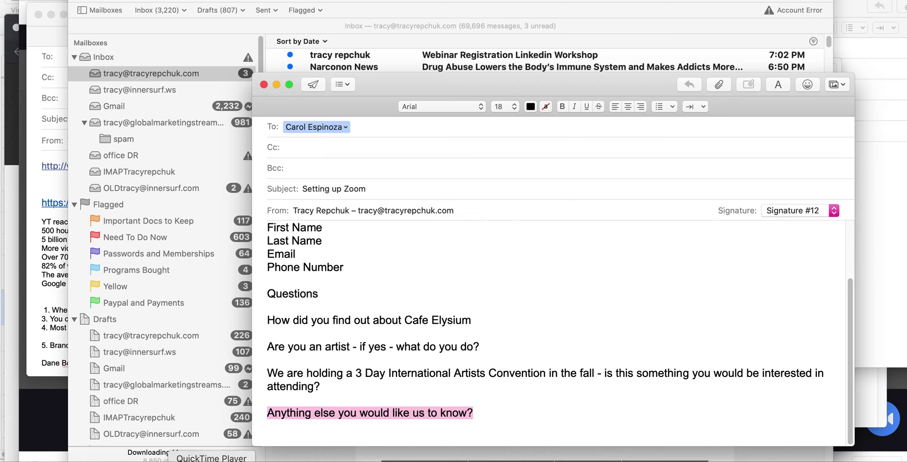
{"action": "left_click", "coordinate": [239, 461]}
Step: Create a non-required fourth question reading 'Anything else you would like us to know?'
{"action": "left_click", "coordinate": [336, 248]}
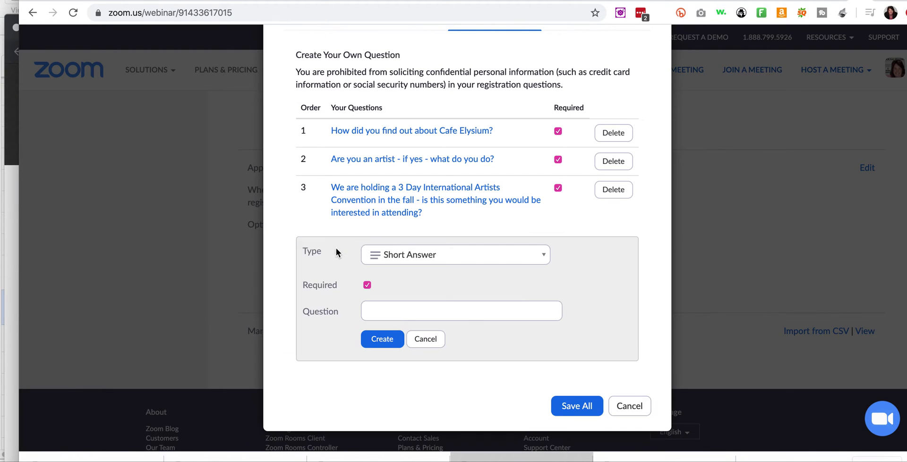
{"action": "left_click", "coordinate": [441, 310]}
{"action": "key", "text": "super+v"}
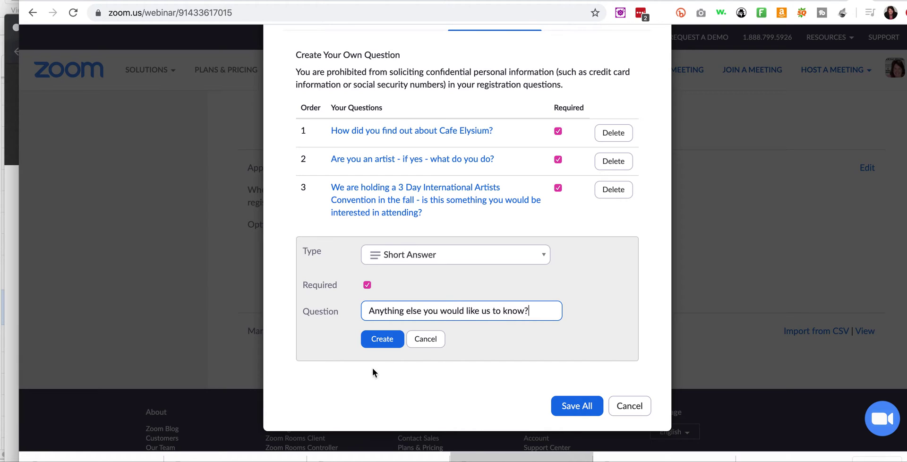
{"action": "left_click", "coordinate": [367, 285]}
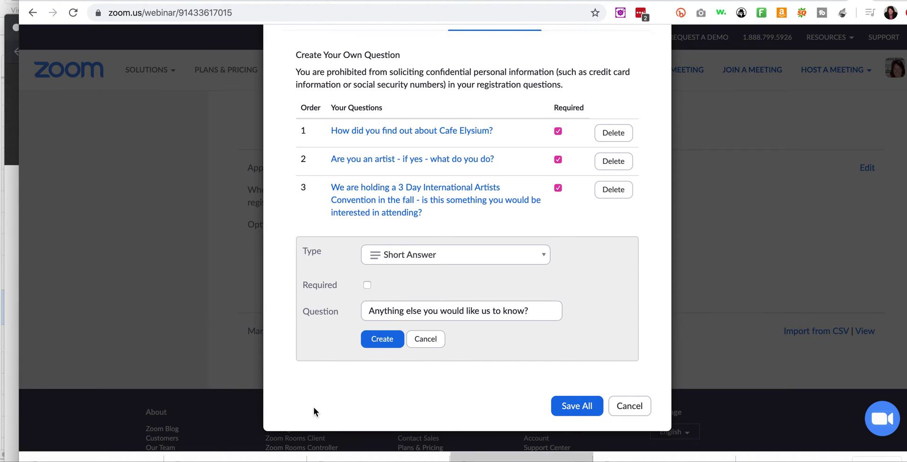
{"action": "left_click", "coordinate": [382, 339]}
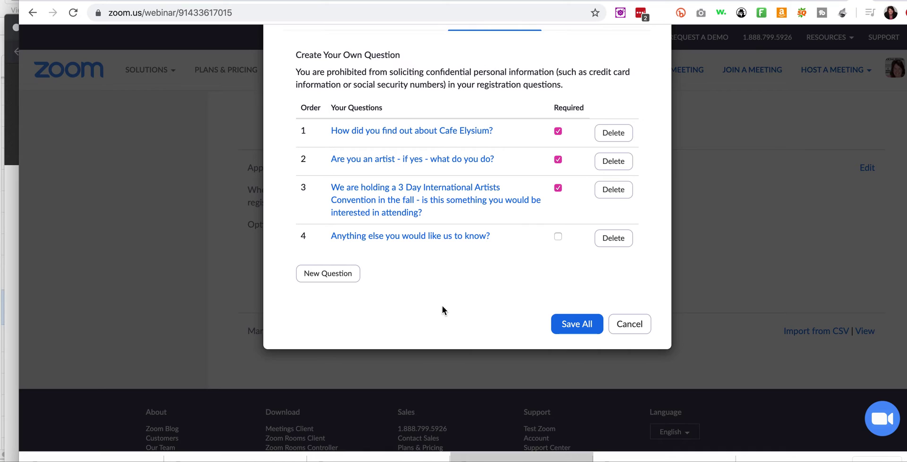
Step: Save the custom registration questions and copy the webinar's registration URL
{"action": "left_click", "coordinate": [584, 329]}
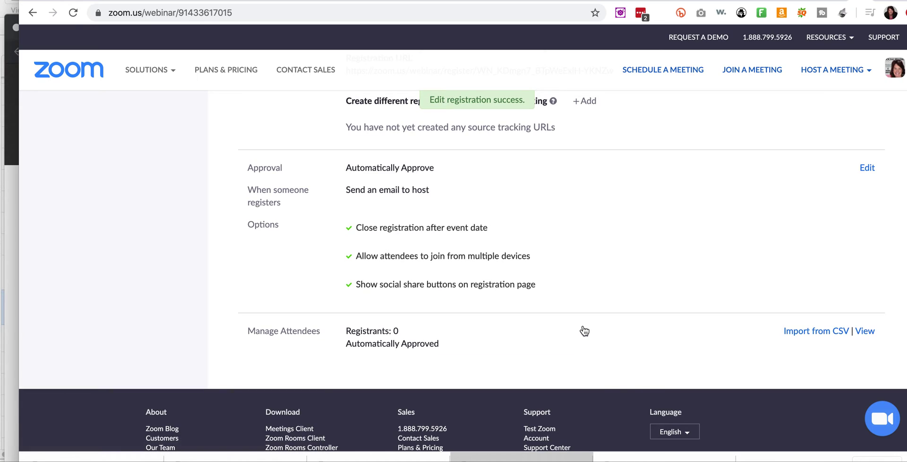
{"action": "scroll", "coordinate": [620, 266], "scroll_direction": "up", "scroll_amount": 3}
{"action": "scroll", "coordinate": [620, 267], "scroll_direction": "up", "scroll_amount": 2}
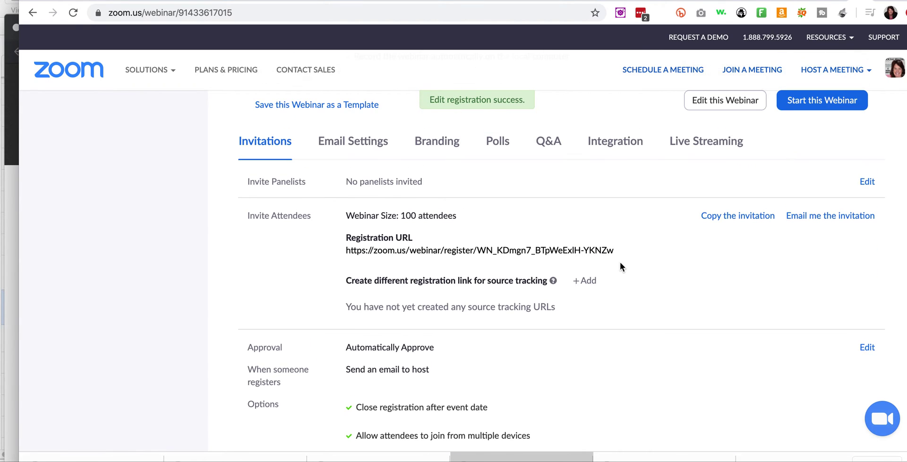
{"action": "left_click", "coordinate": [620, 252]}
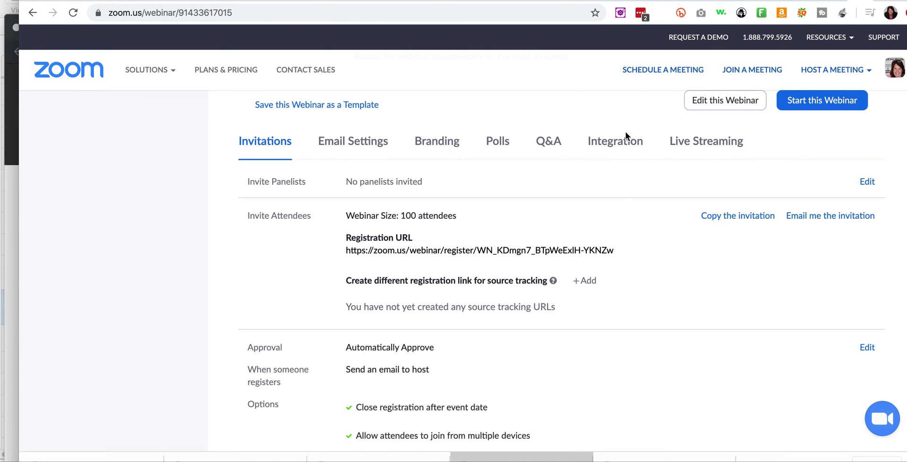
Step: Load the copied registration link in a new browser tab
{"action": "key", "text": "super+t"}
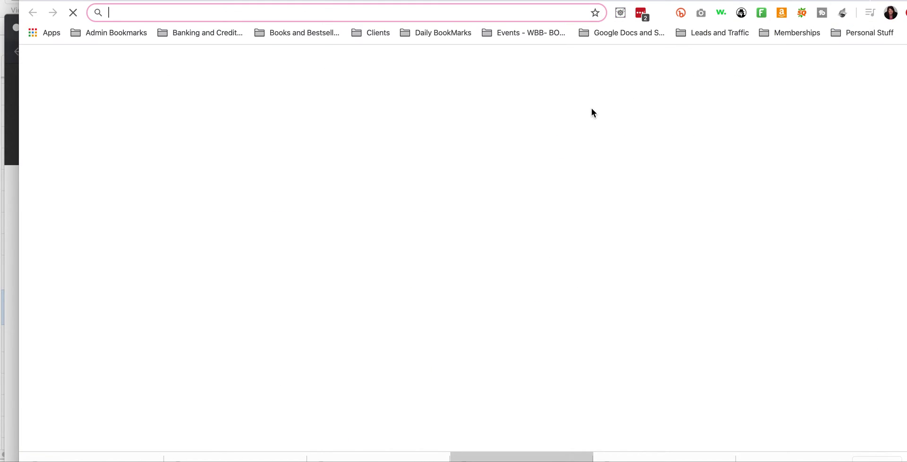
{"action": "key", "text": "super+v"}
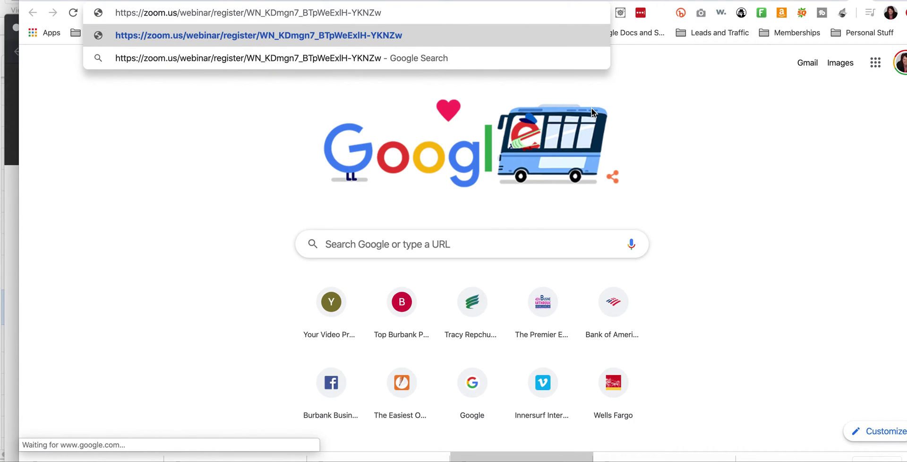
{"action": "key", "text": "Return"}
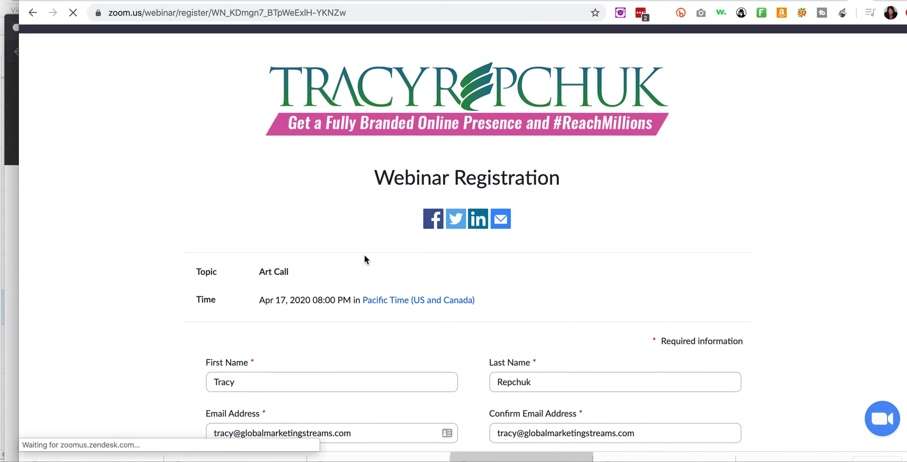
{"action": "scroll", "coordinate": [364, 259], "scroll_direction": "down", "scroll_amount": 5}
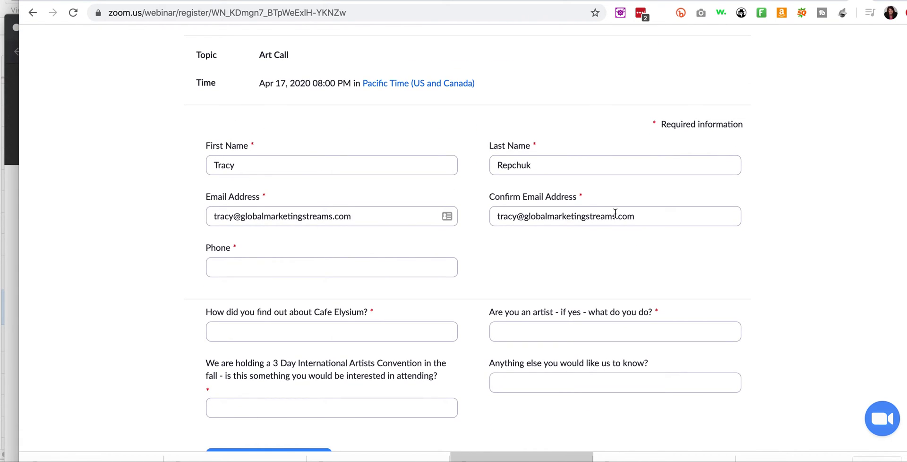
{"action": "scroll", "coordinate": [647, 220], "scroll_direction": "down", "scroll_amount": 1}
Step: Autofill the contact details, including phone, from a saved entry
{"action": "left_click", "coordinate": [385, 230]}
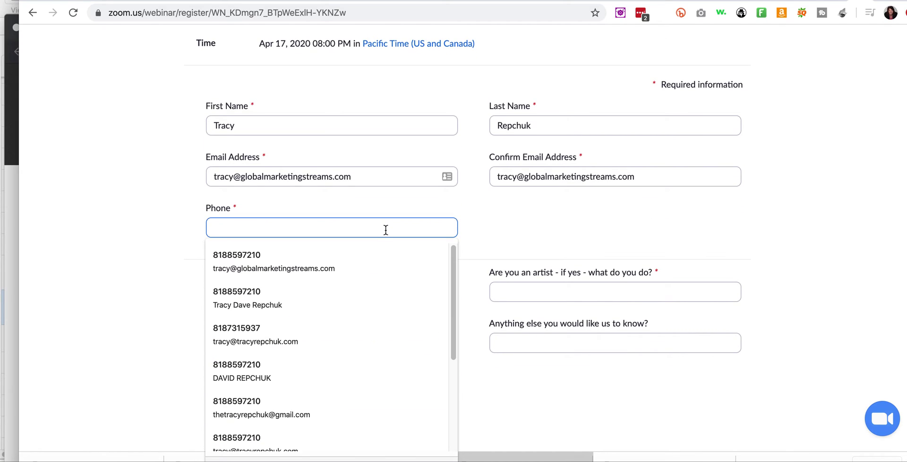
{"action": "left_click", "coordinate": [356, 261]}
{"action": "scroll", "coordinate": [194, 308], "scroll_direction": "down", "scroll_amount": 1}
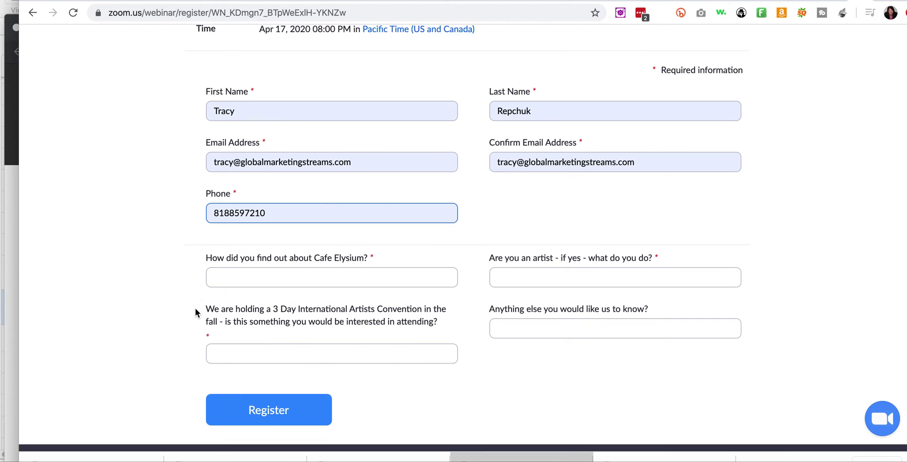
Step: Answer the Cafe Elysium question with 'friend' and the artist question with 'yes - writer poet'
{"action": "left_click", "coordinate": [340, 267]}
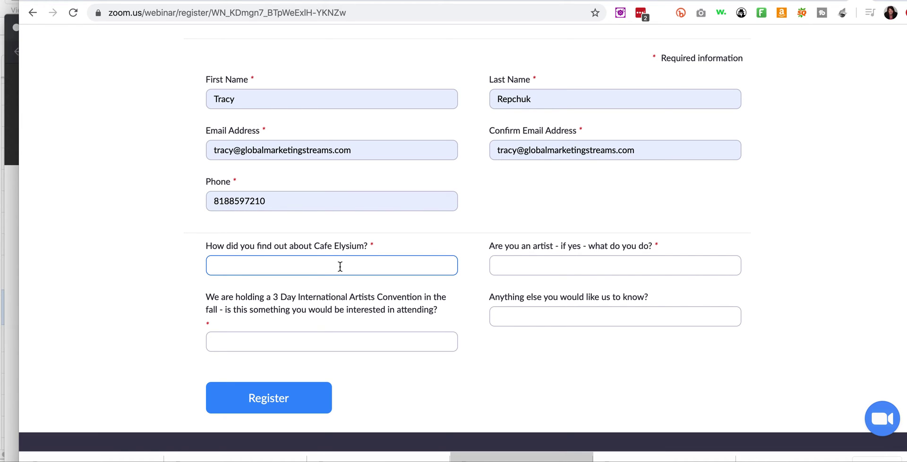
{"action": "type", "text": "friend"}
{"action": "key", "text": "Tab"}
{"action": "type", "text": "y"}
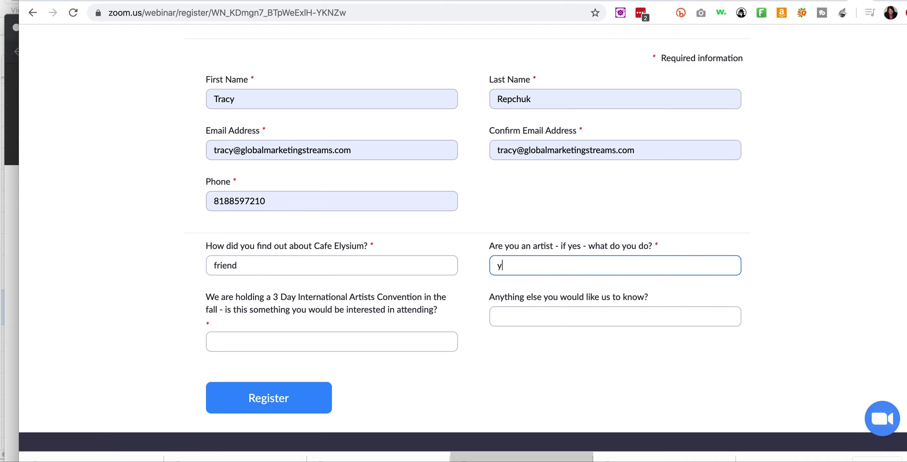
{"action": "type", "text": "es - writer poet"}
Step: Enter 'yes i'm attending' for the convention question, leaving 'Anything else' blank
{"action": "left_click", "coordinate": [289, 337]}
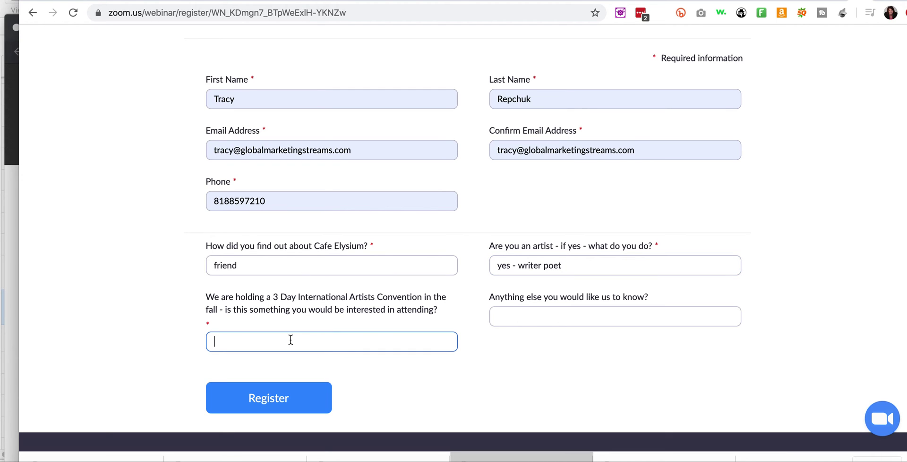
{"action": "scroll", "coordinate": [331, 336], "scroll_direction": "down", "scroll_amount": 1}
{"action": "scroll", "coordinate": [423, 330], "scroll_direction": "down", "scroll_amount": 1}
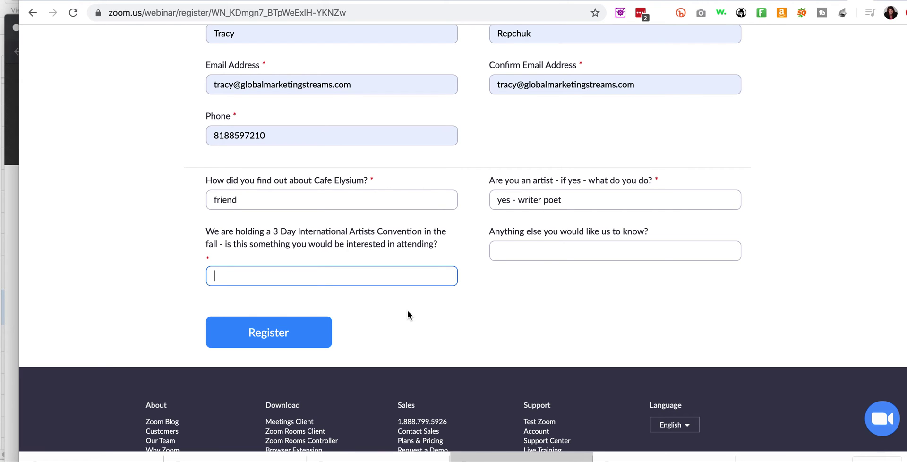
{"action": "scroll", "coordinate": [407, 311], "scroll_direction": "up", "scroll_amount": 2}
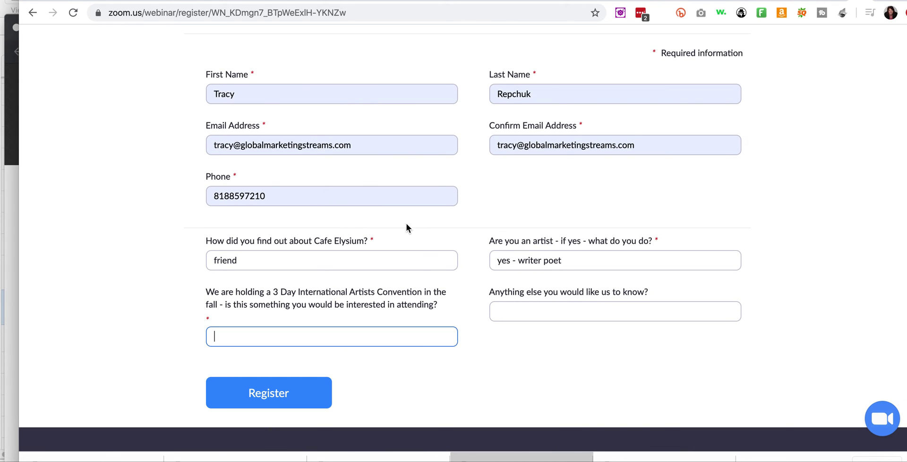
{"action": "scroll", "coordinate": [512, 385], "scroll_direction": "down", "scroll_amount": 1}
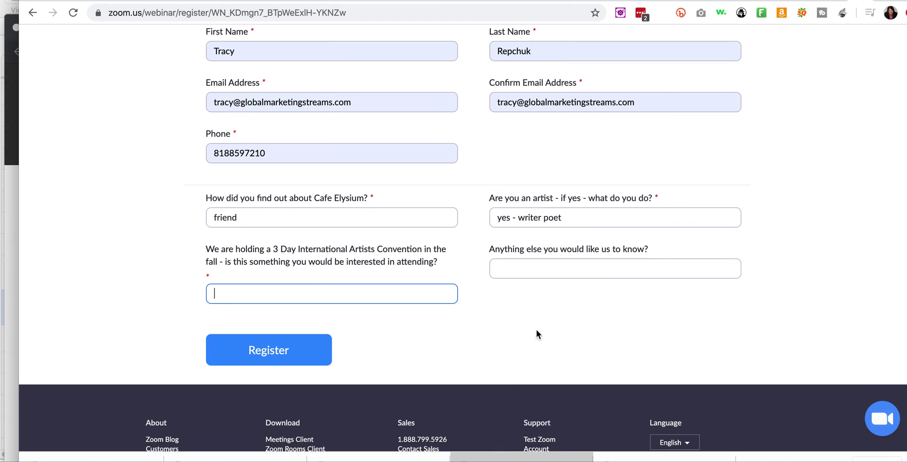
{"action": "left_click", "coordinate": [644, 270]}
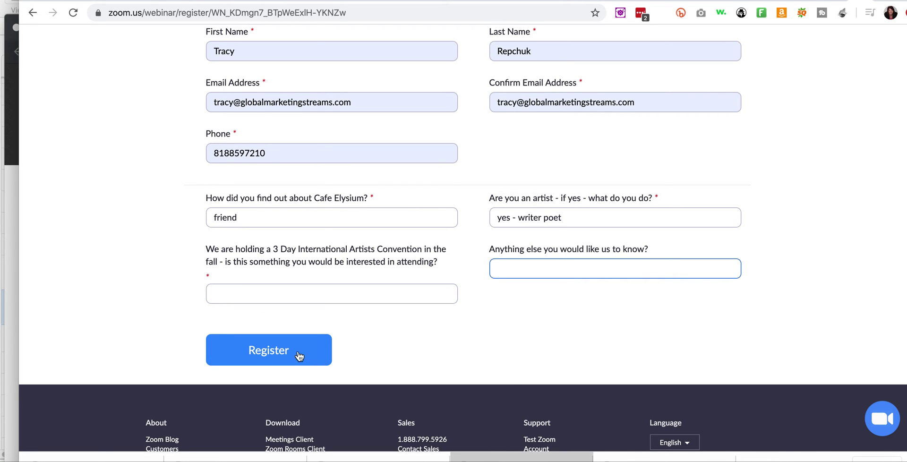
{"action": "left_click", "coordinate": [323, 297]}
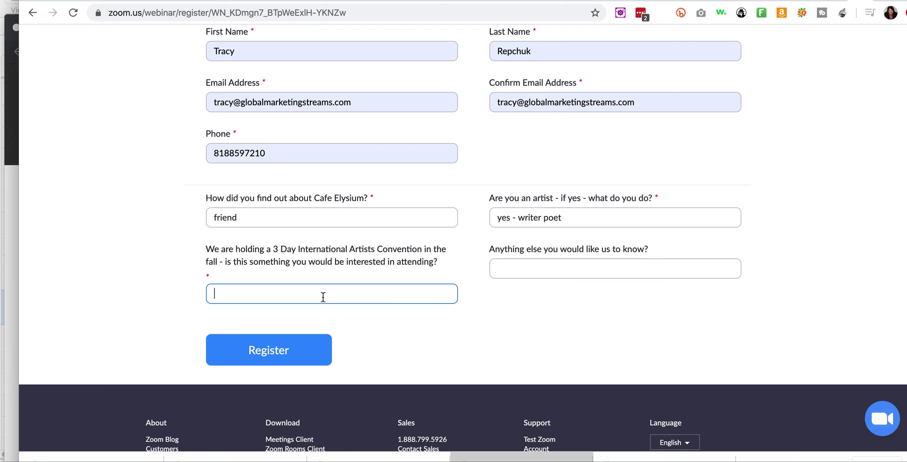
{"action": "type", "text": "yes i'm attending"}
Step: Register and check the Webinar Registration Approved confirmation page
{"action": "left_click", "coordinate": [284, 359]}
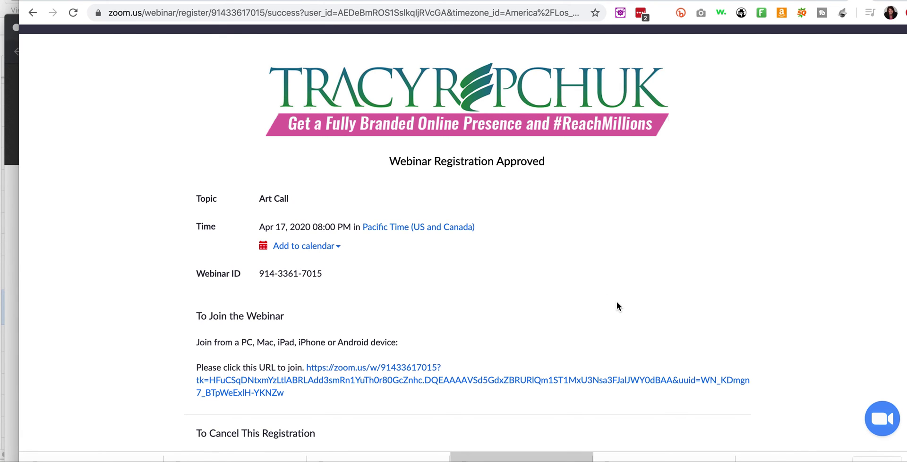
{"action": "scroll", "coordinate": [617, 303], "scroll_direction": "down", "scroll_amount": 3}
{"action": "scroll", "coordinate": [617, 302], "scroll_direction": "up", "scroll_amount": 3}
Step: Switch back to the Manage Art Call webinar tab
{"action": "left_click", "coordinate": [846, 2]}
{"action": "mouse_move", "coordinate": [830, 37]}
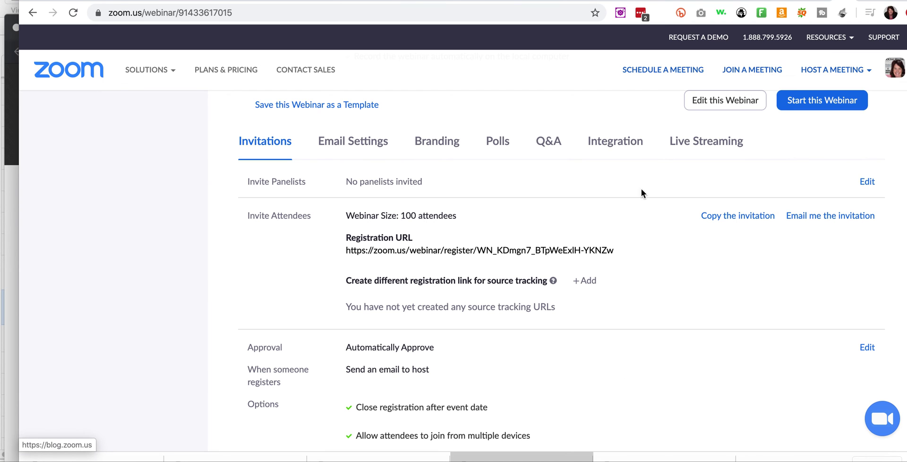
{"action": "scroll", "coordinate": [714, 319], "scroll_direction": "up", "scroll_amount": 3}
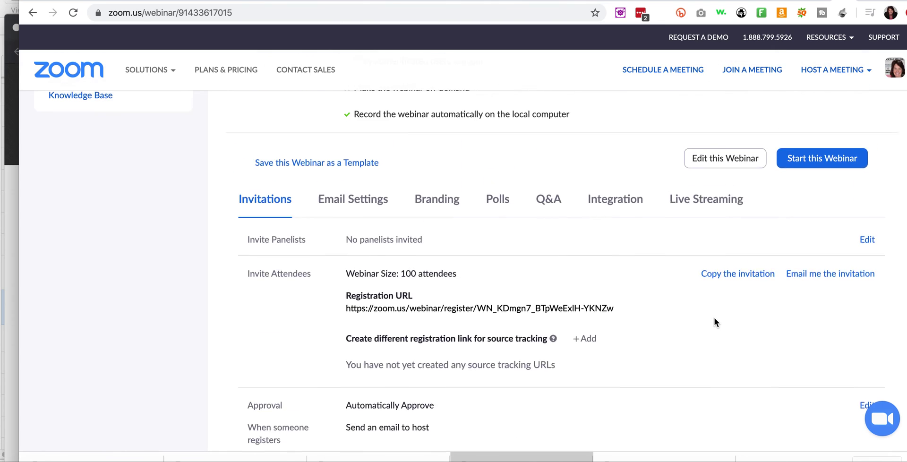
{"action": "scroll", "coordinate": [714, 319], "scroll_direction": "down", "scroll_amount": 4}
{"action": "scroll", "coordinate": [714, 319], "scroll_direction": "down", "scroll_amount": 6}
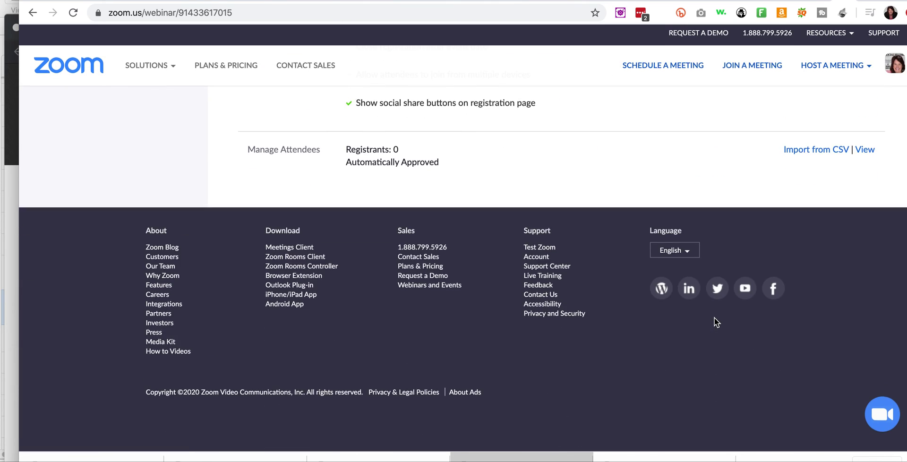
{"action": "scroll", "coordinate": [715, 318], "scroll_direction": "up", "scroll_amount": 11}
{"action": "scroll", "coordinate": [714, 318], "scroll_direction": "up", "scroll_amount": 3}
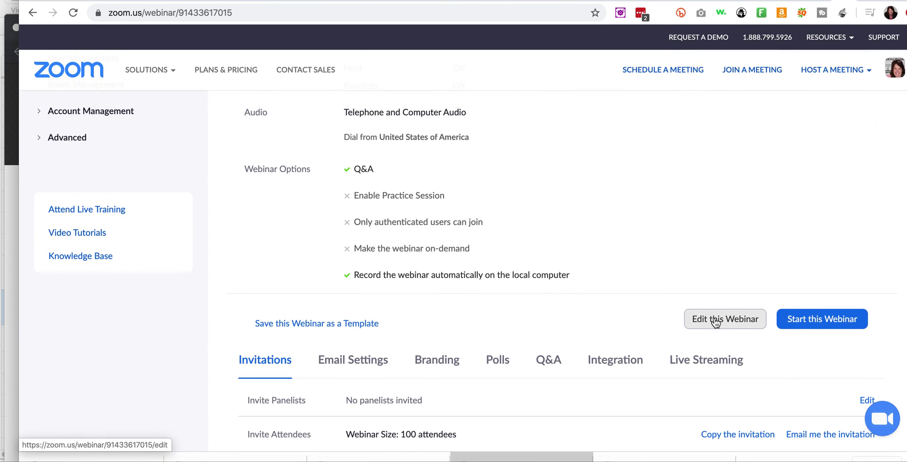
{"action": "scroll", "coordinate": [714, 318], "scroll_direction": "down", "scroll_amount": 9}
{"action": "scroll", "coordinate": [714, 317], "scroll_direction": "down", "scroll_amount": 4}
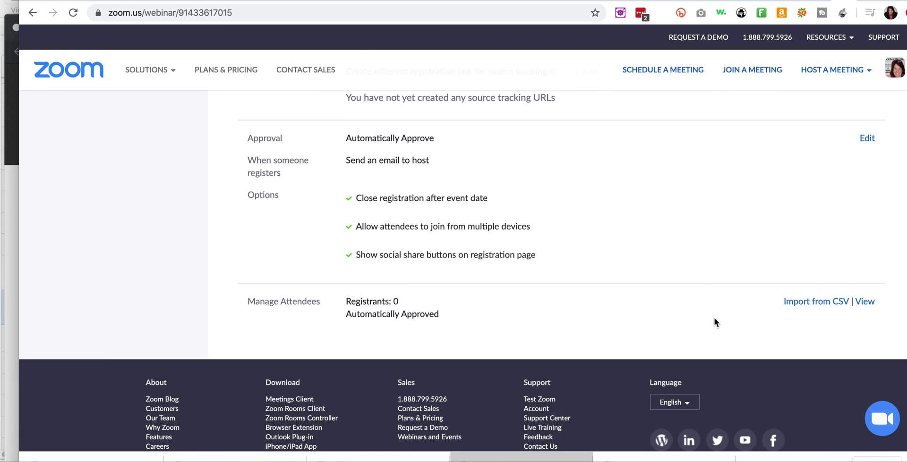
Step: Reload the page to show 1 registrant, then review and close the registrants list
{"action": "left_click", "coordinate": [74, 13]}
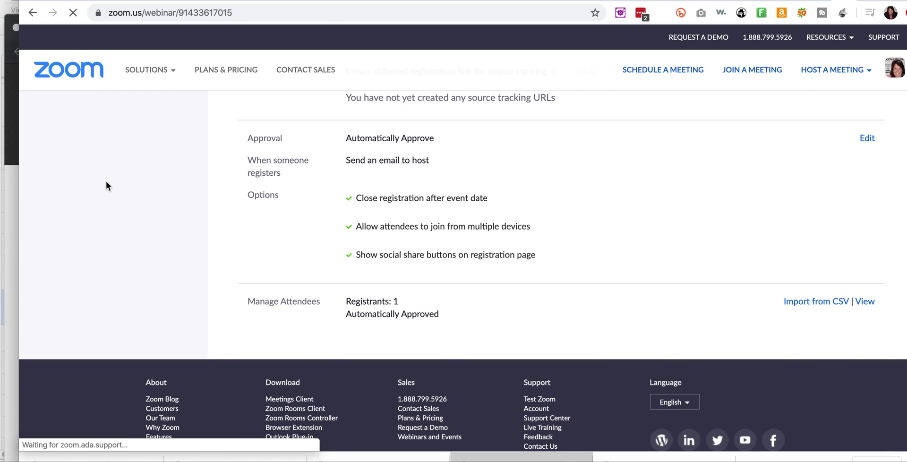
{"action": "left_click", "coordinate": [864, 302]}
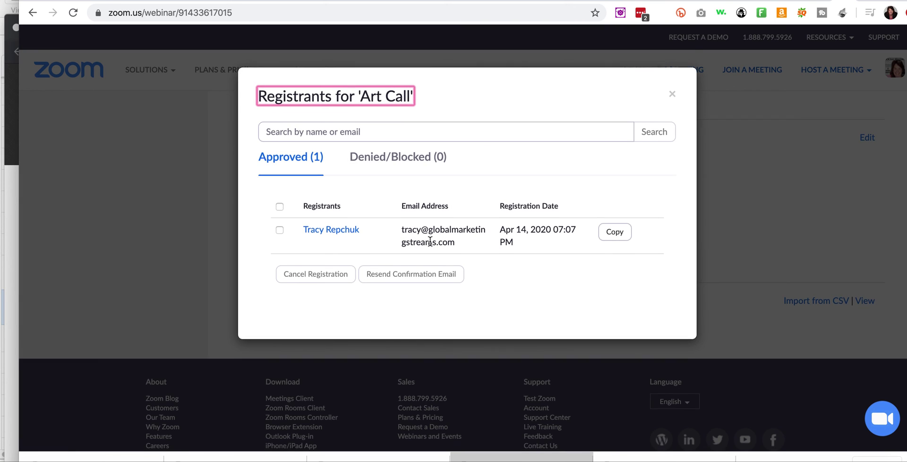
{"action": "scroll", "coordinate": [430, 241], "scroll_direction": "down", "scroll_amount": 1}
{"action": "scroll", "coordinate": [543, 244], "scroll_direction": "up", "scroll_amount": 3}
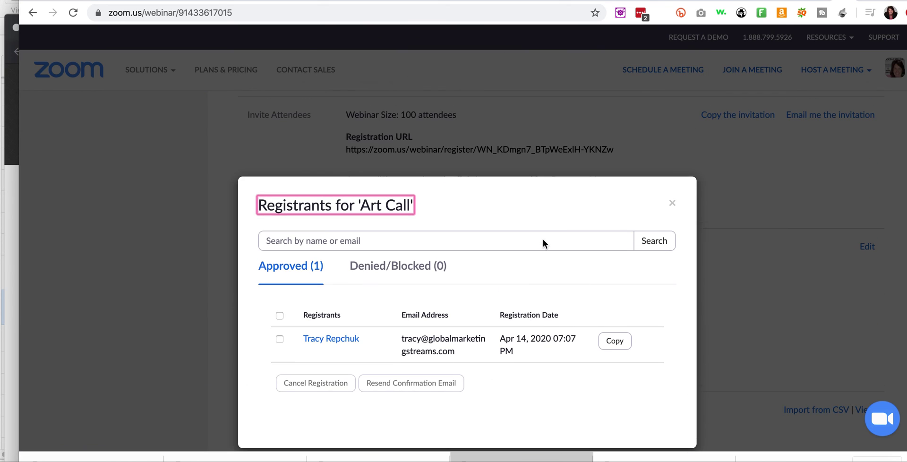
{"action": "left_click", "coordinate": [672, 202]}
{"action": "scroll", "coordinate": [764, 309], "scroll_direction": "down", "scroll_amount": 2}
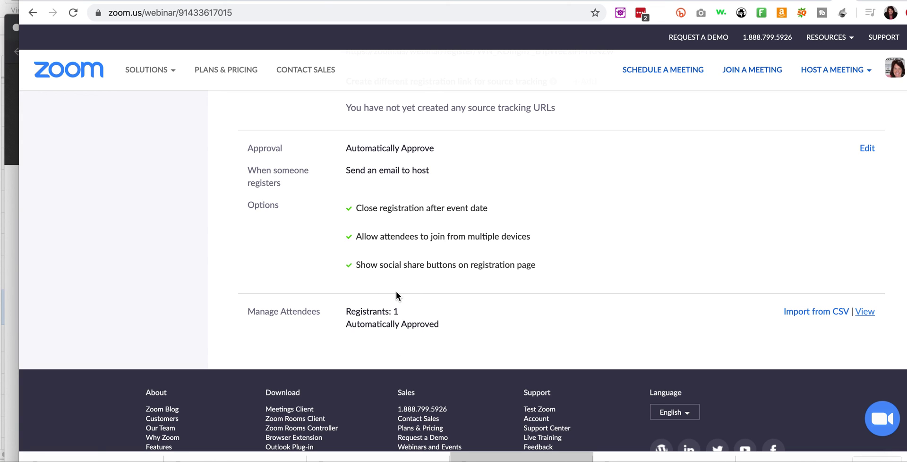
Step: Scroll back up to the top of the Manage Art Call page
{"action": "scroll", "coordinate": [396, 291], "scroll_direction": "up", "scroll_amount": 3}
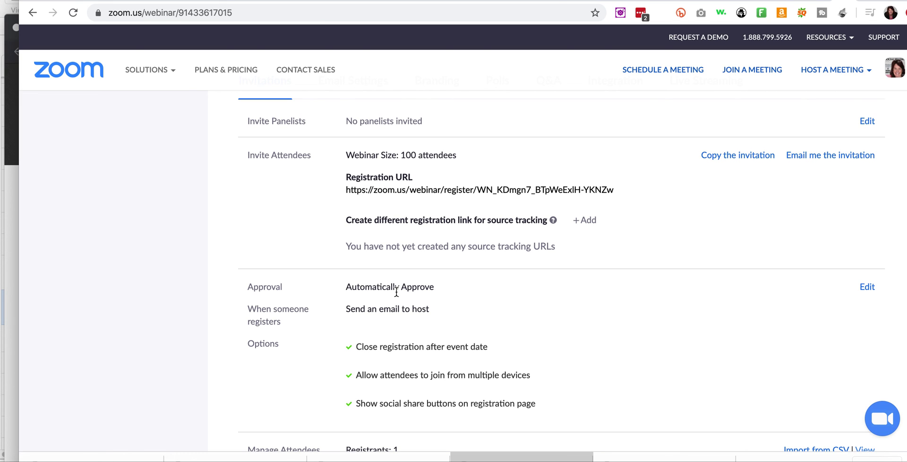
{"action": "scroll", "coordinate": [395, 291], "scroll_direction": "up", "scroll_amount": 3}
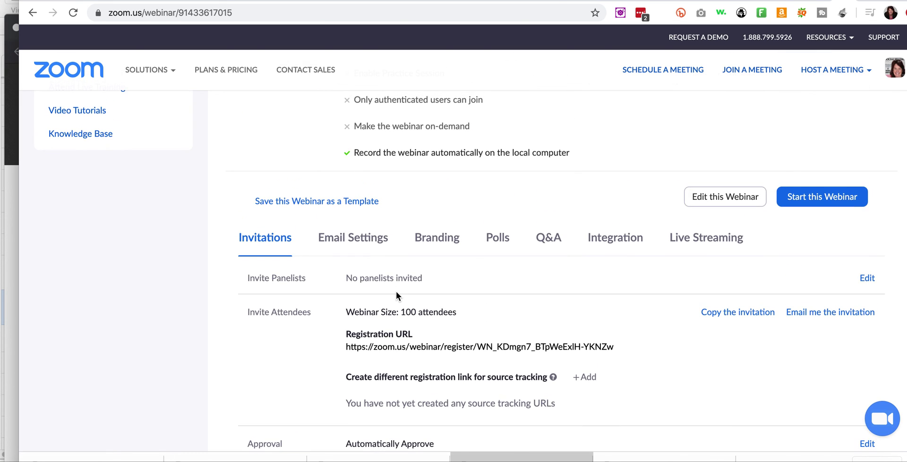
{"action": "scroll", "coordinate": [396, 291], "scroll_direction": "up", "scroll_amount": 3}
{"action": "scroll", "coordinate": [395, 291], "scroll_direction": "up", "scroll_amount": 5}
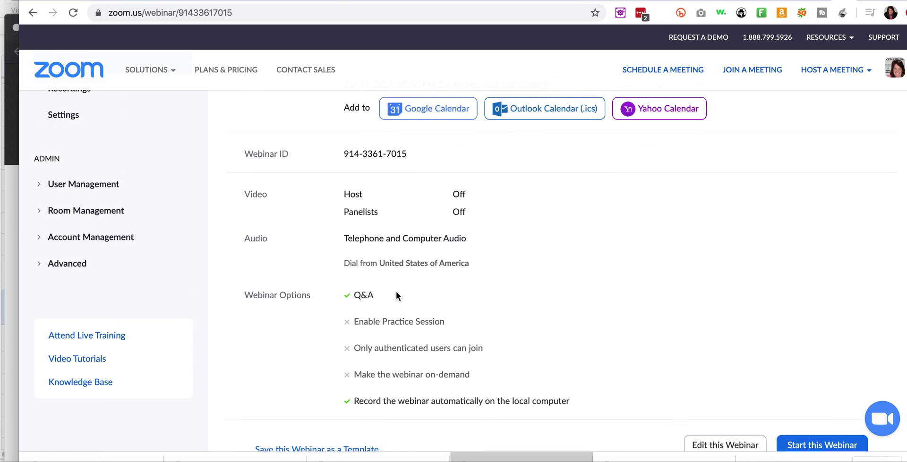
{"action": "scroll", "coordinate": [625, 353], "scroll_direction": "up", "scroll_amount": 2}
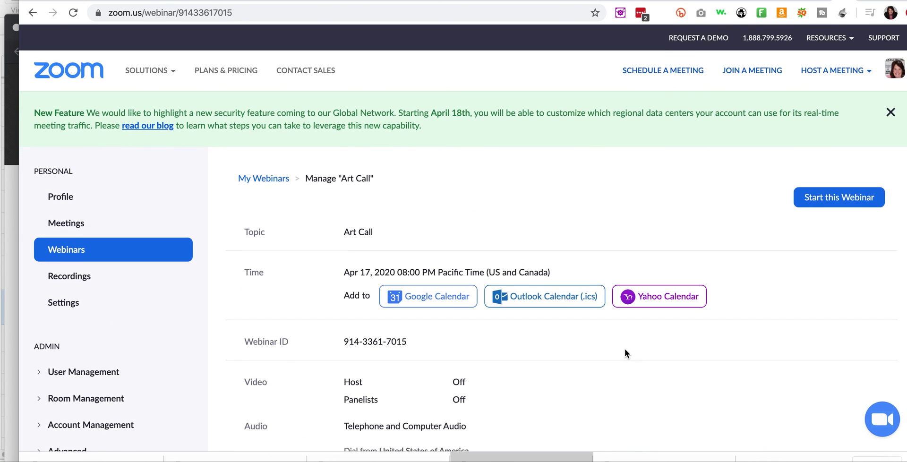